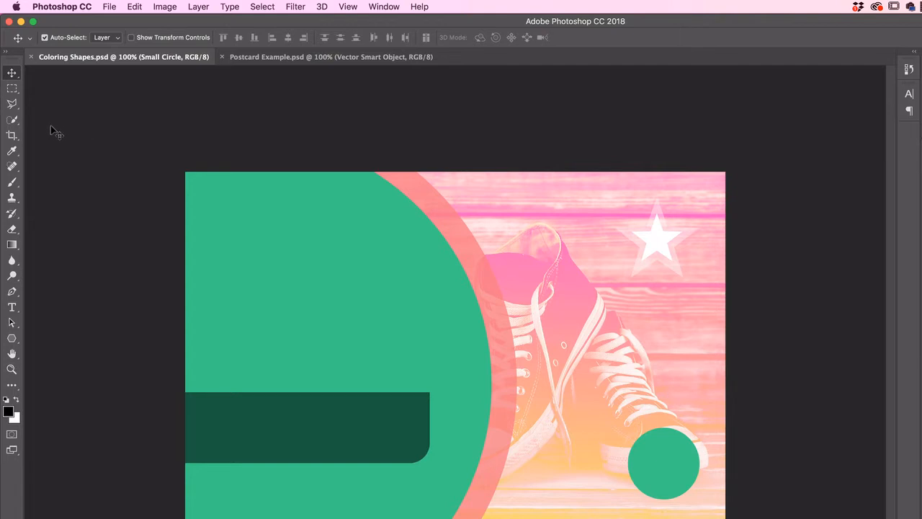
click(109, 6)
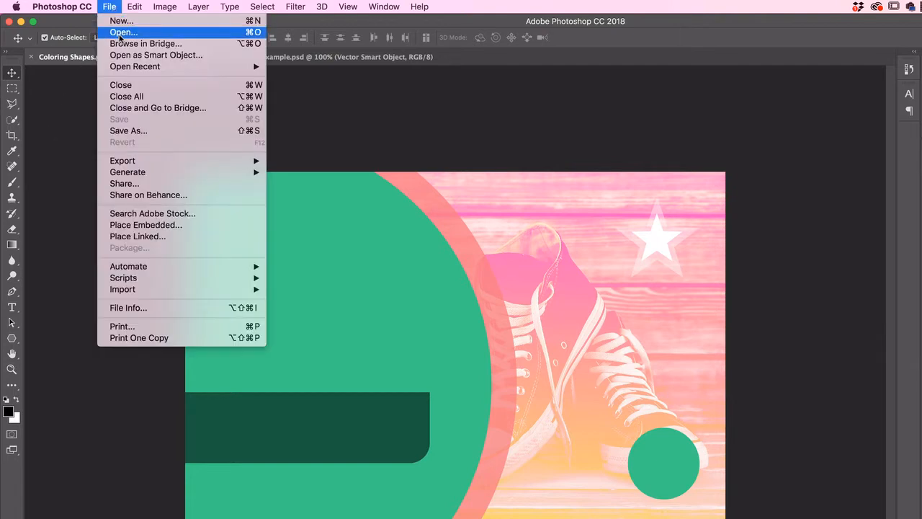
click(118, 32)
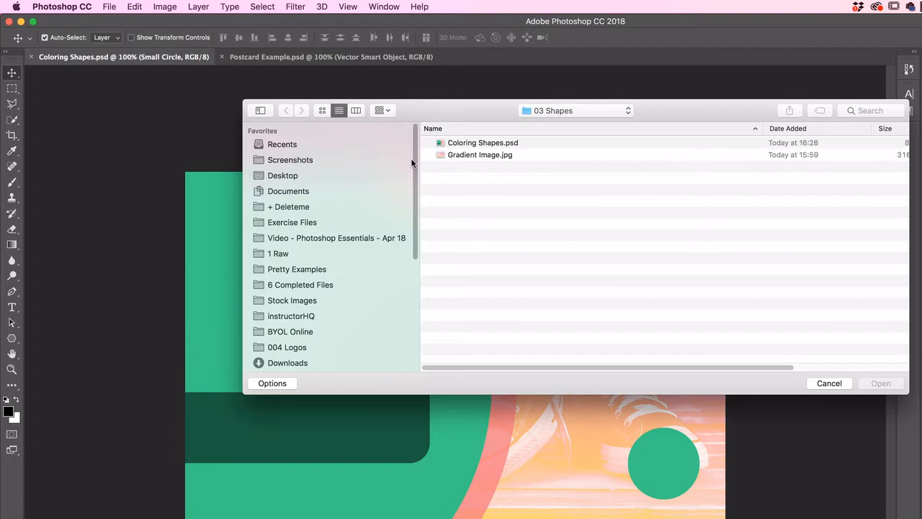
click(580, 113)
click(552, 123)
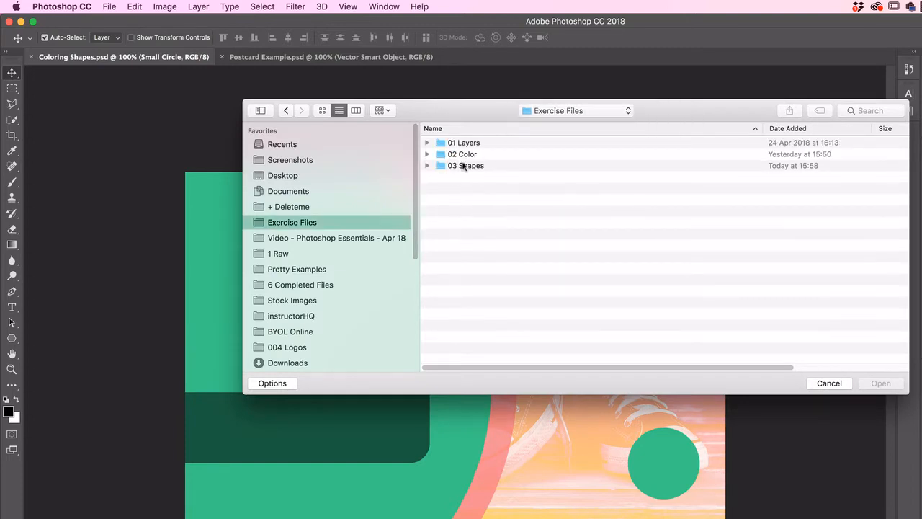
double_click(463, 166)
click(458, 155)
click(479, 143)
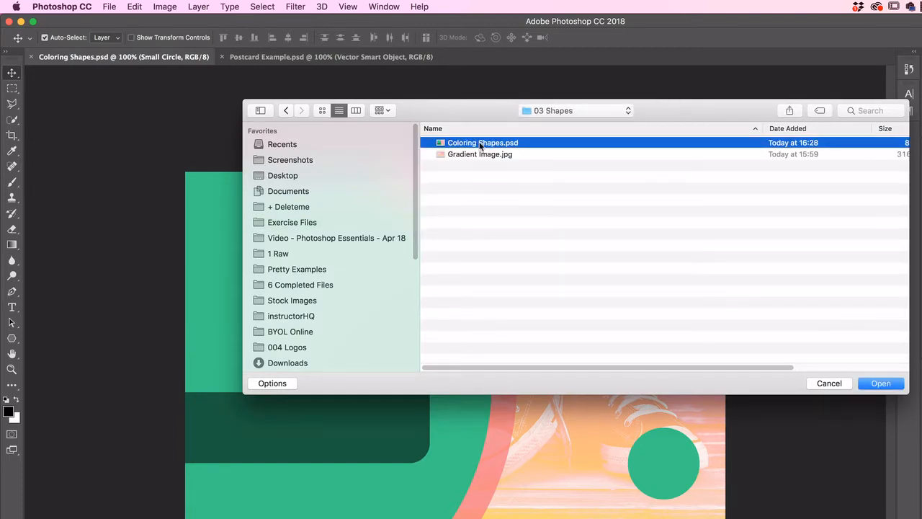
click(828, 383)
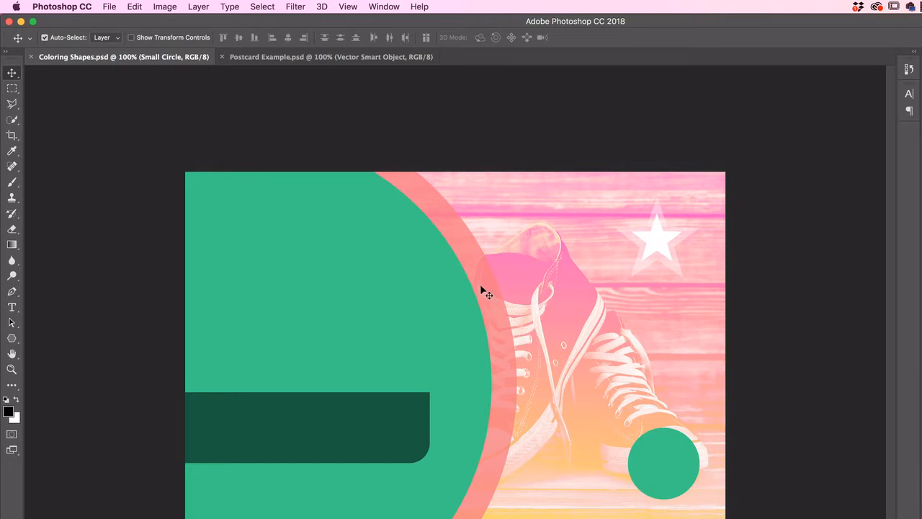
Step: Show the Adobe Color Themes extension
click(384, 6)
mouse_move(391, 67)
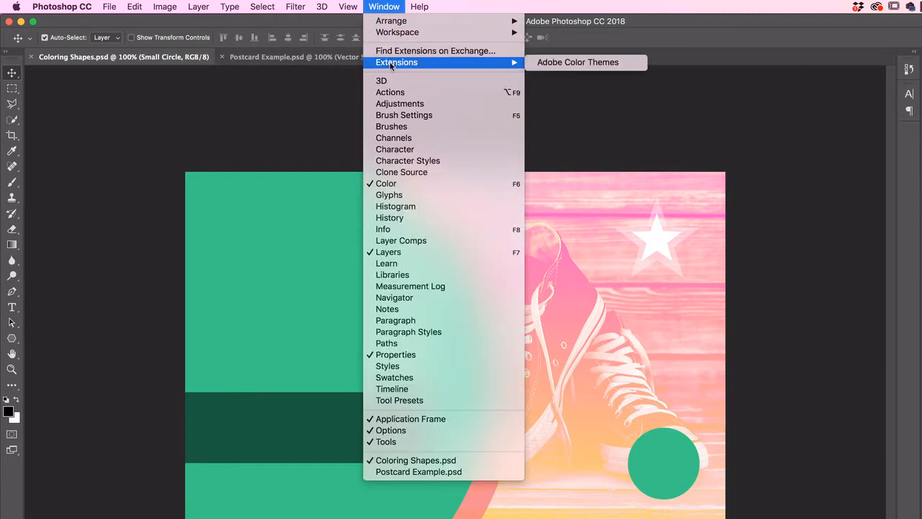
click(588, 63)
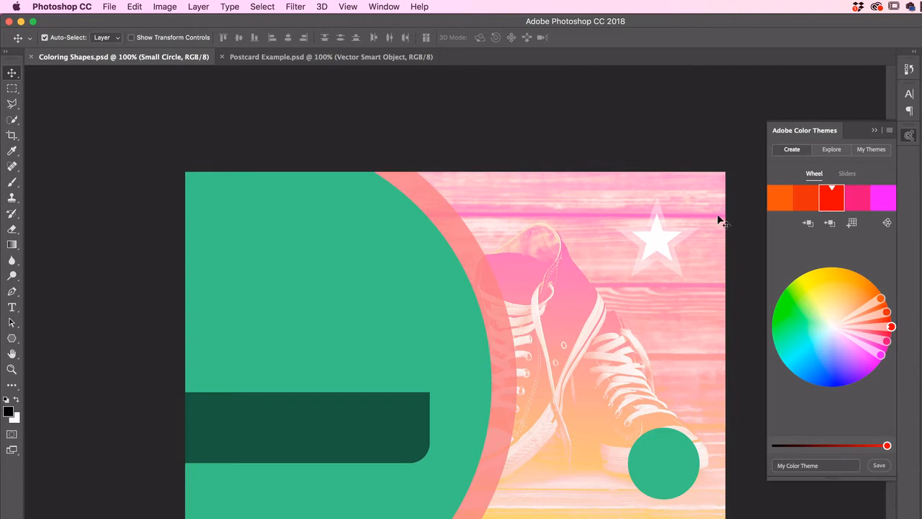
Step: Browse the most popular community color themes under Explore in Adobe Color Themes
click(828, 149)
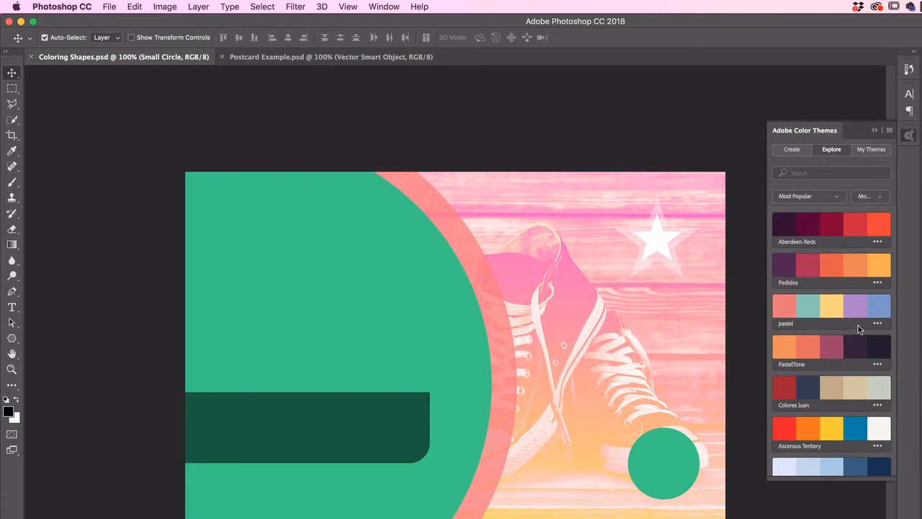
scroll(824, 302, down, 10)
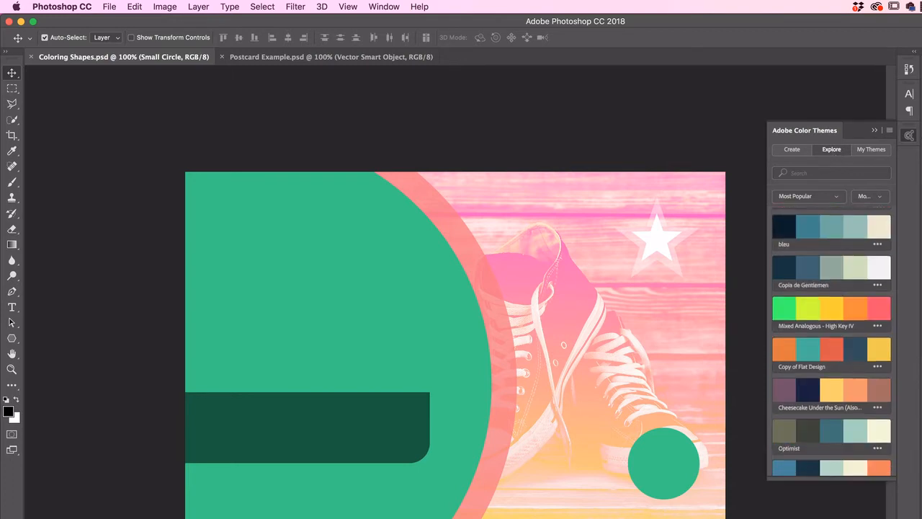
scroll(819, 301, down, 15)
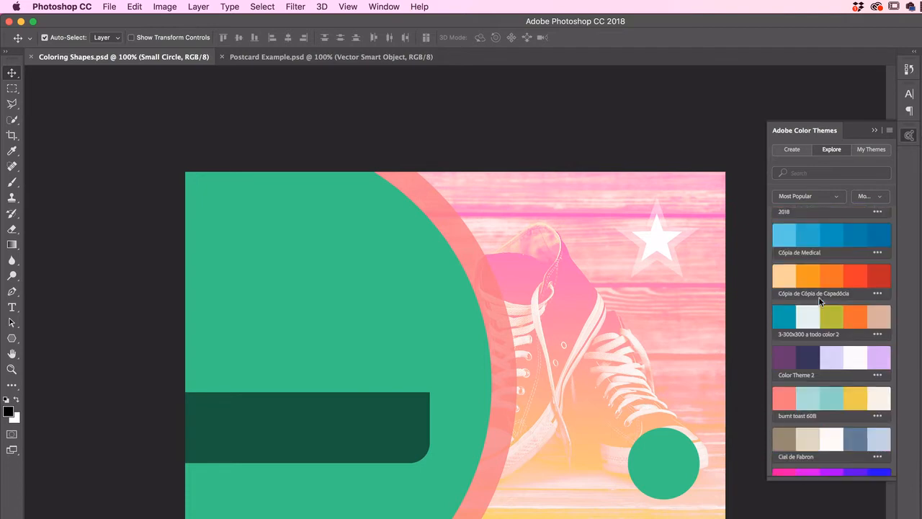
scroll(822, 296, up, 20)
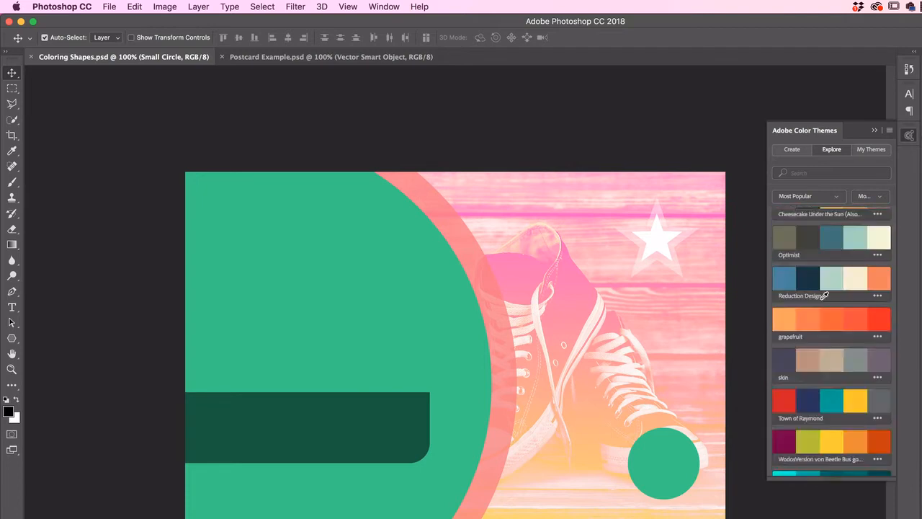
Step: Search the community color themes for "80s" and look through the matching palettes
click(810, 173)
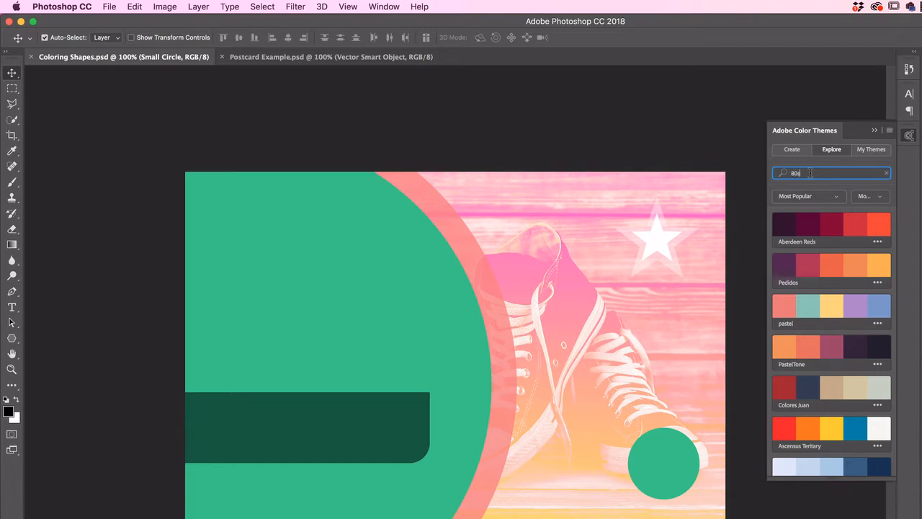
key(Return)
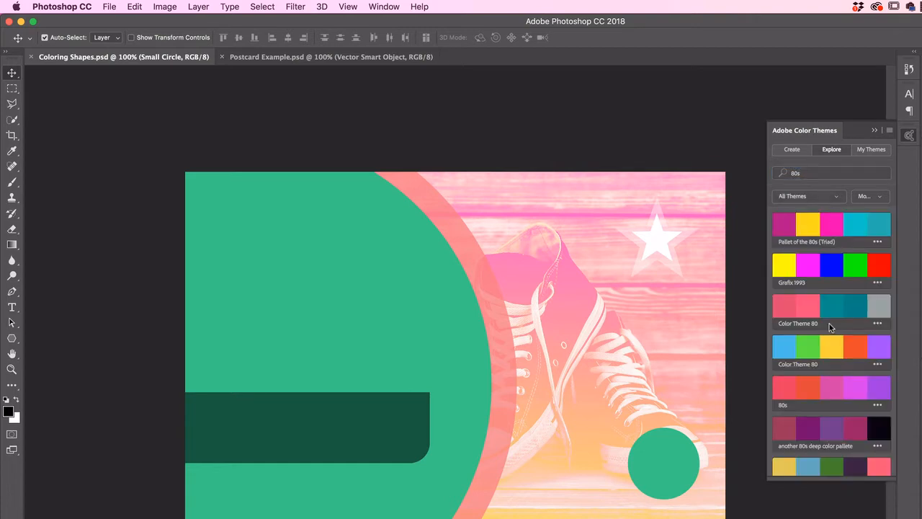
scroll(834, 330, down, 5)
scroll(834, 329, up, 5)
Step: Search the community color themes for "auckland" and look through the matching palettes
double_click(803, 174)
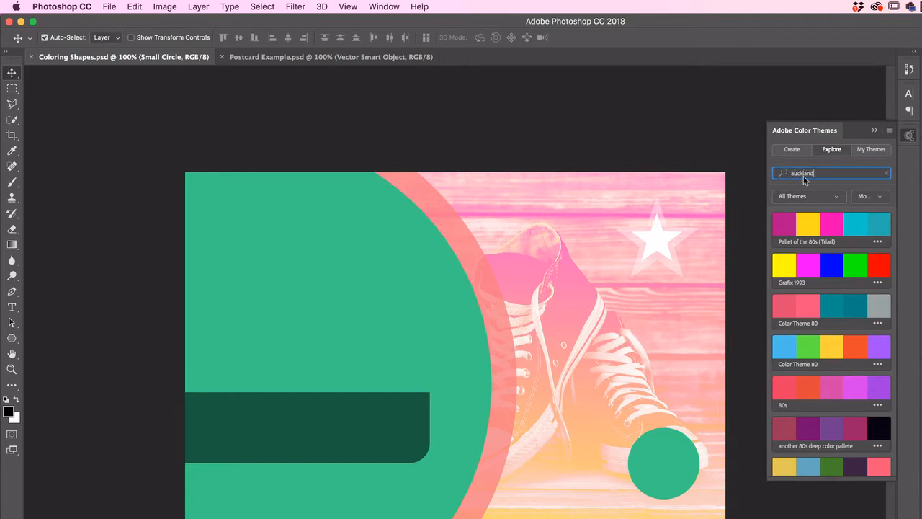
key(Return)
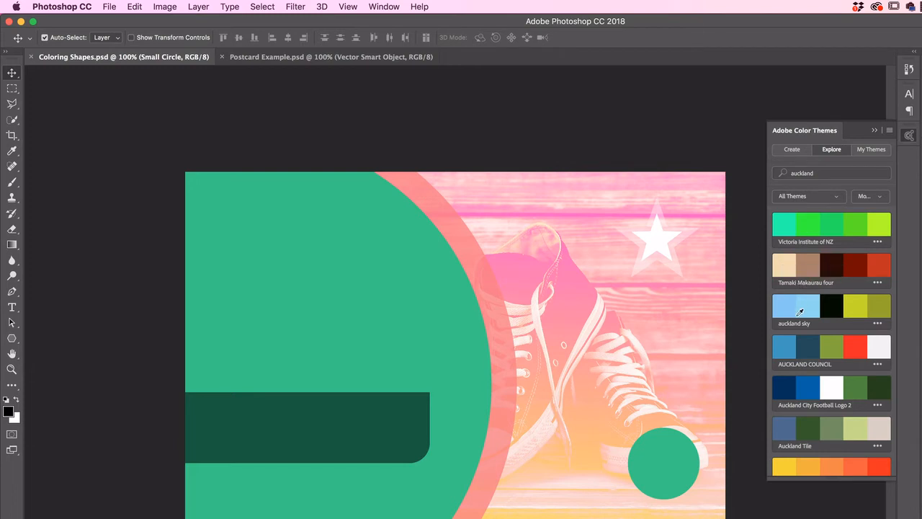
scroll(817, 380, down, 2)
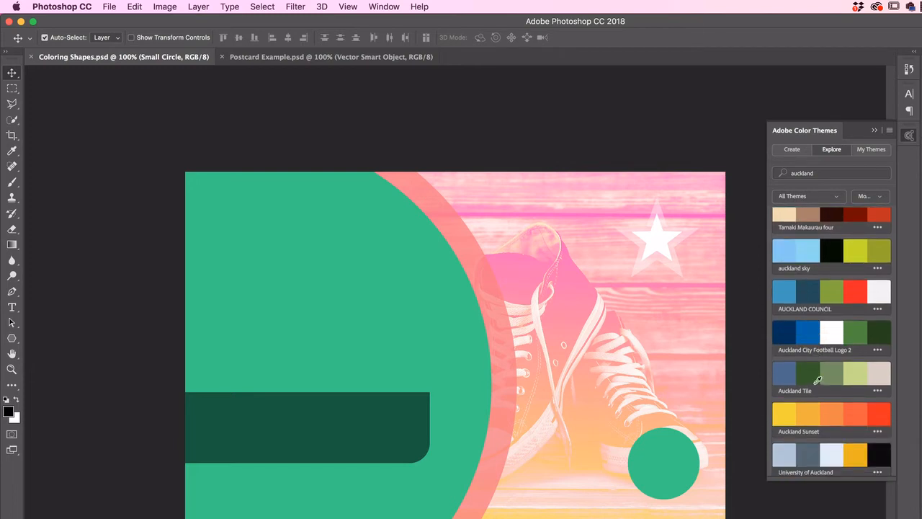
scroll(818, 380, up, 2)
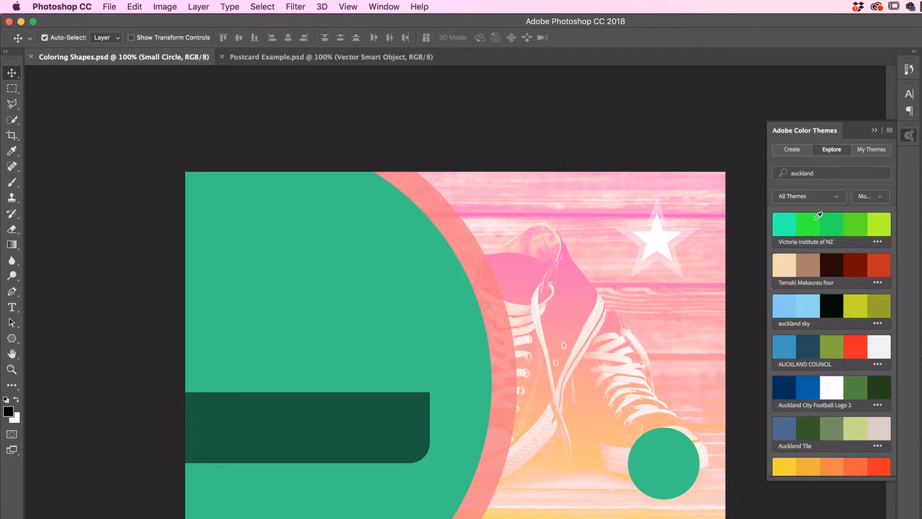
Step: Clear the color theme search and reload the most popular Explore themes
double_click(825, 173)
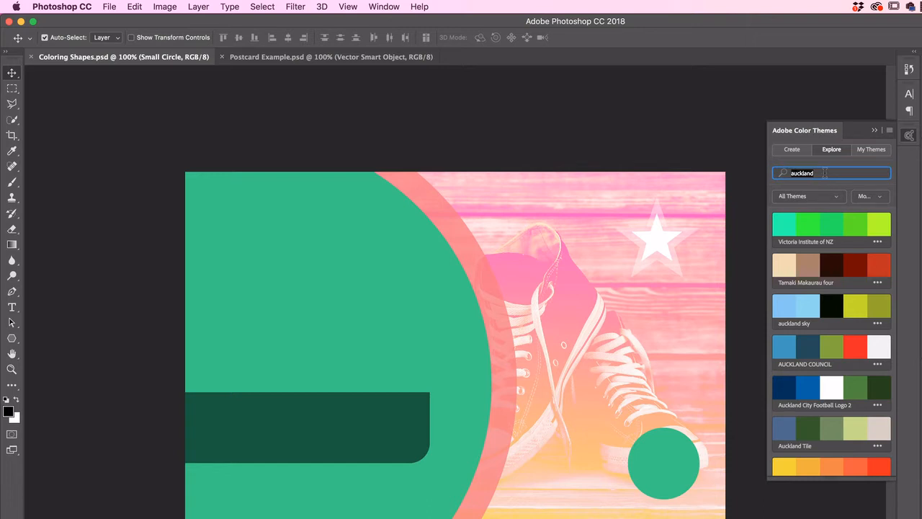
key(BackSpace)
click(805, 166)
click(794, 149)
click(832, 151)
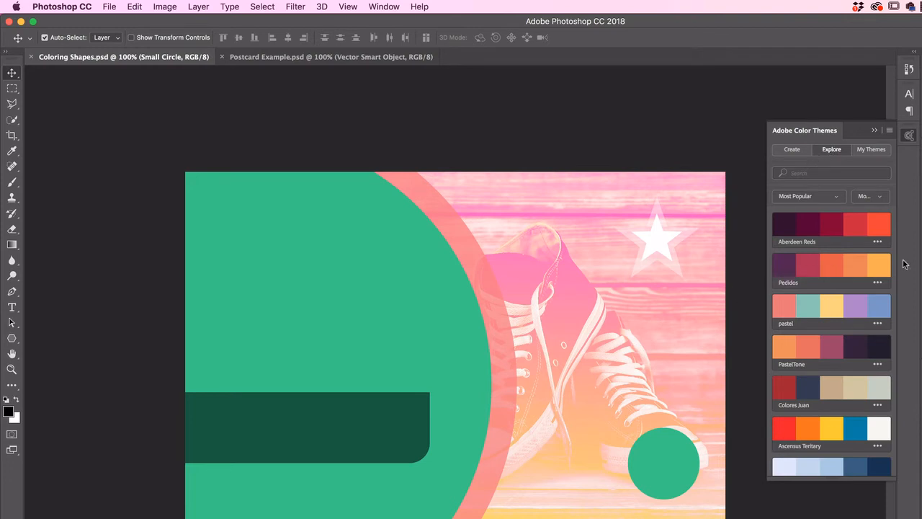
Step: Set the time period of the most popular themes to All and look through the palettes
click(854, 201)
click(862, 213)
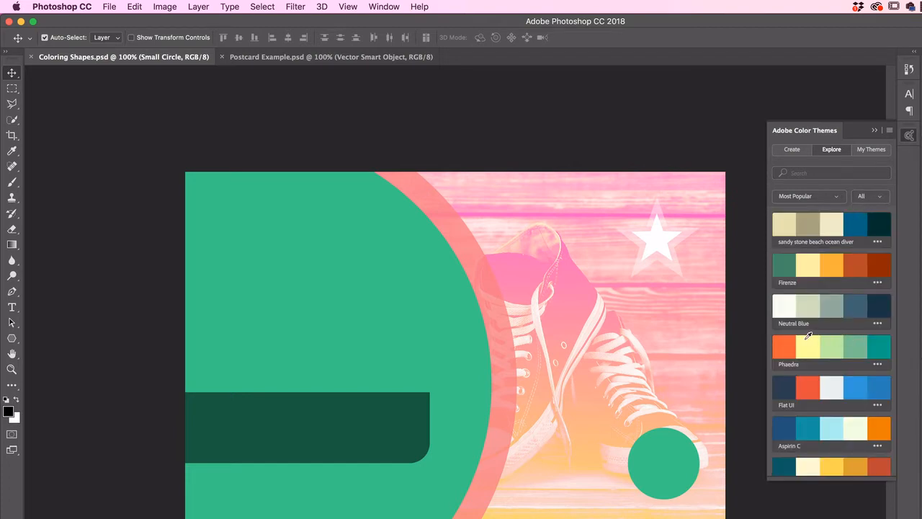
scroll(830, 327, down, 2)
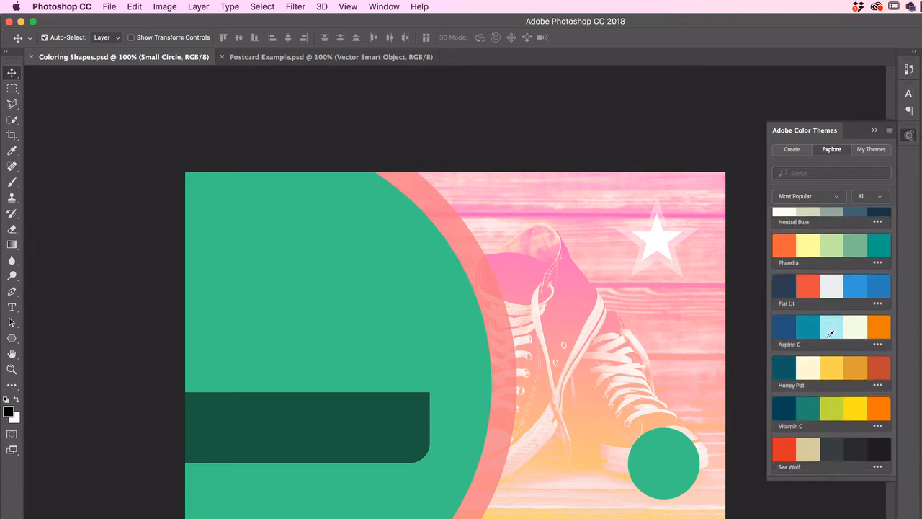
scroll(830, 328, up, 2)
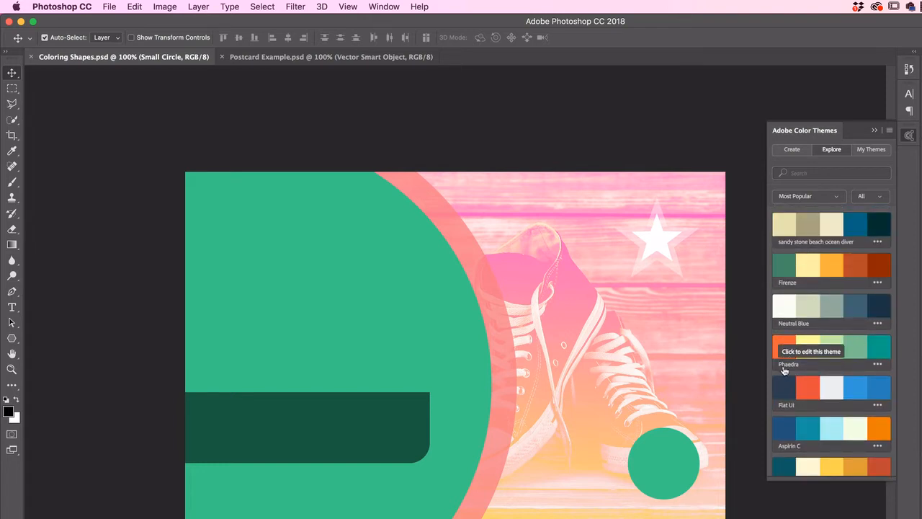
Step: Add the Phaedra color theme to the swatches and collapse Adobe Color Themes
click(877, 364)
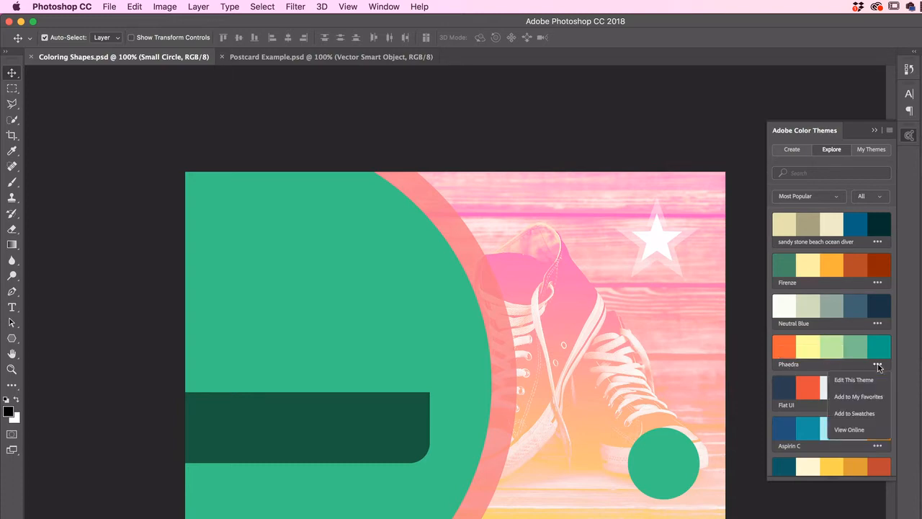
click(850, 412)
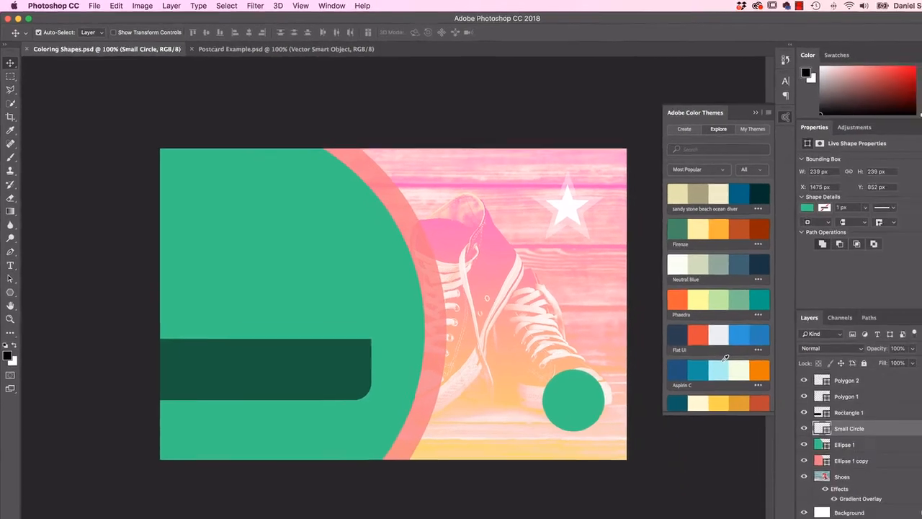
click(901, 56)
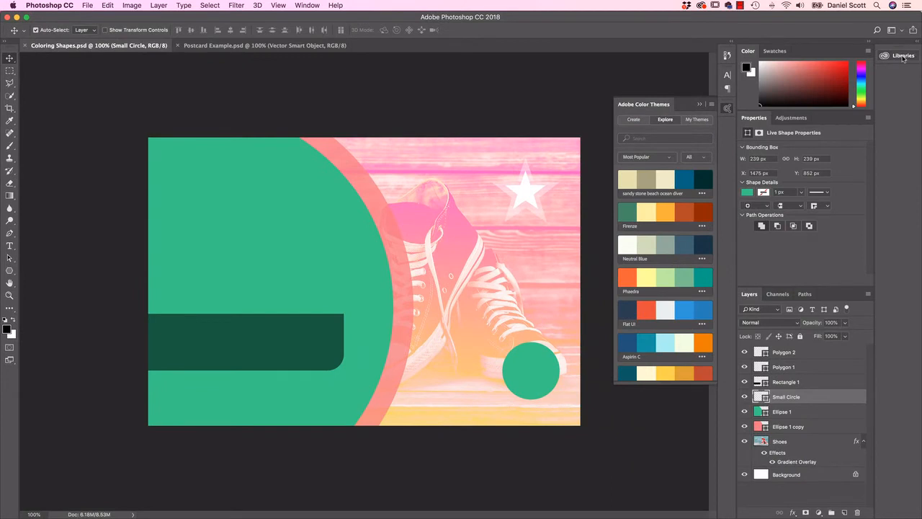
click(728, 108)
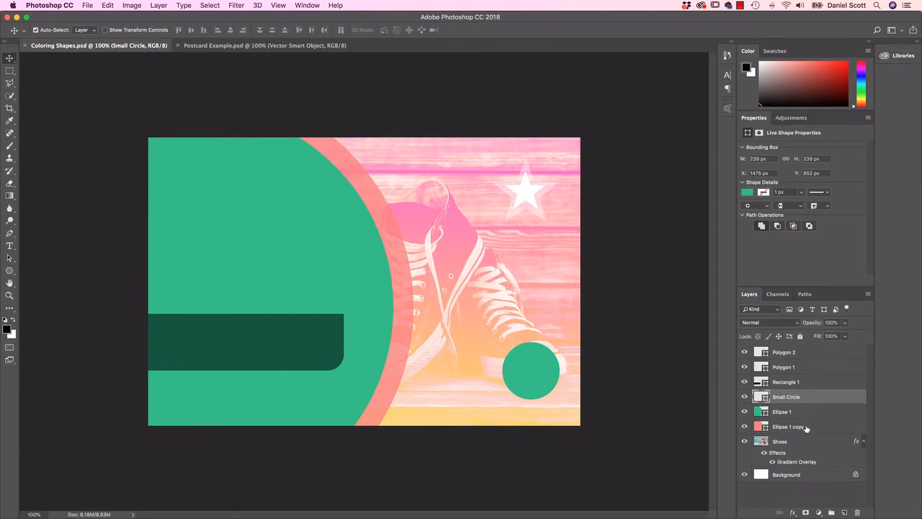
Step: Try the Phaedra swatches as the fill of the large Ellipse 1 shape, finishing on the muted green
click(787, 412)
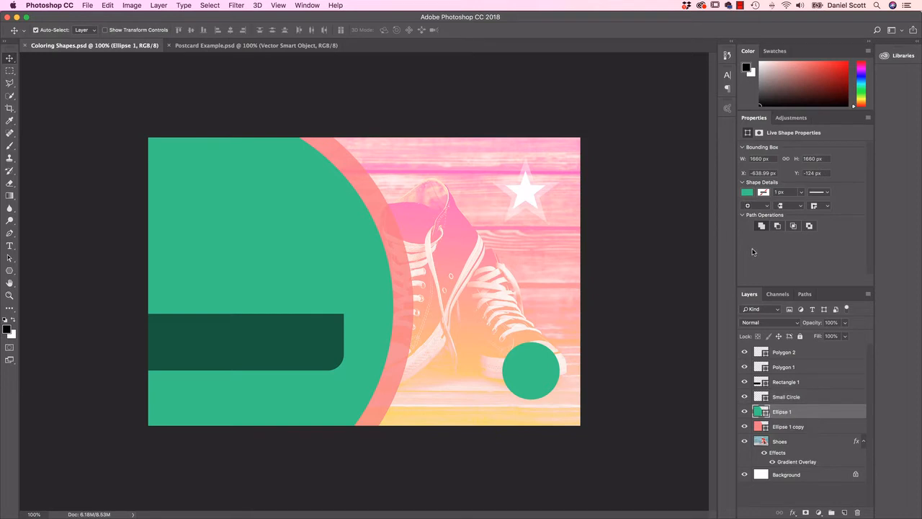
click(10, 271)
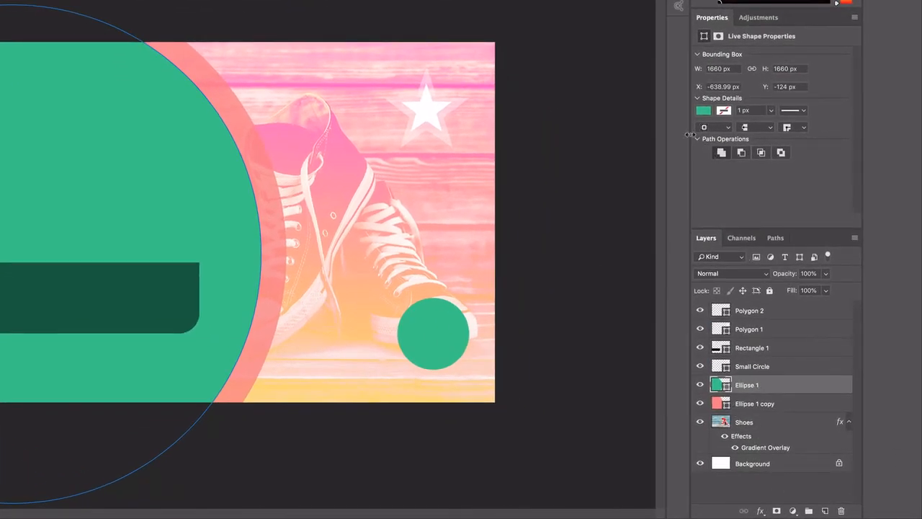
click(703, 112)
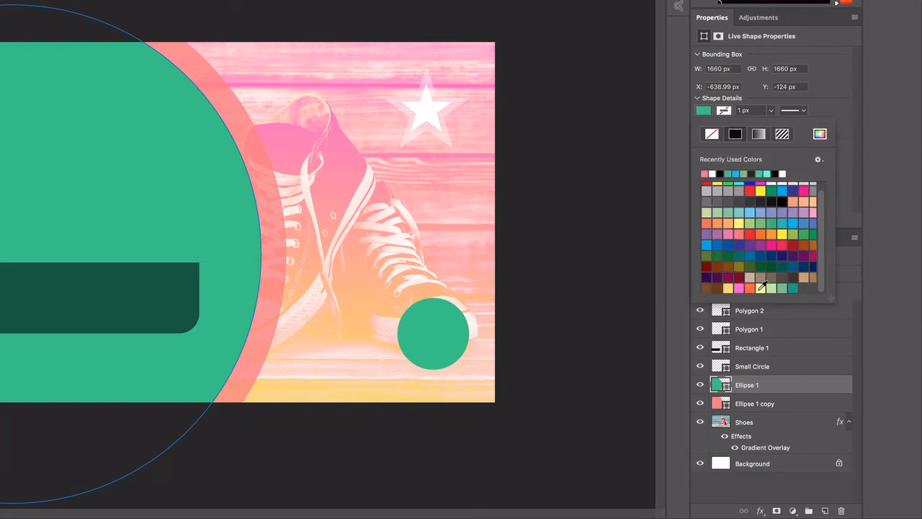
click(749, 288)
click(760, 289)
click(771, 288)
click(781, 288)
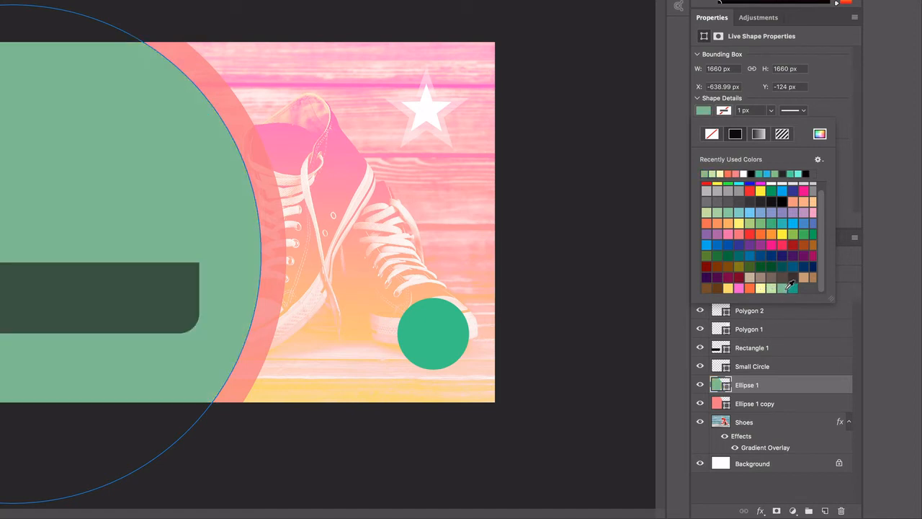
Step: Raise the opacity of the Ellipse 1 copy layer to make the outer ring solid
click(785, 406)
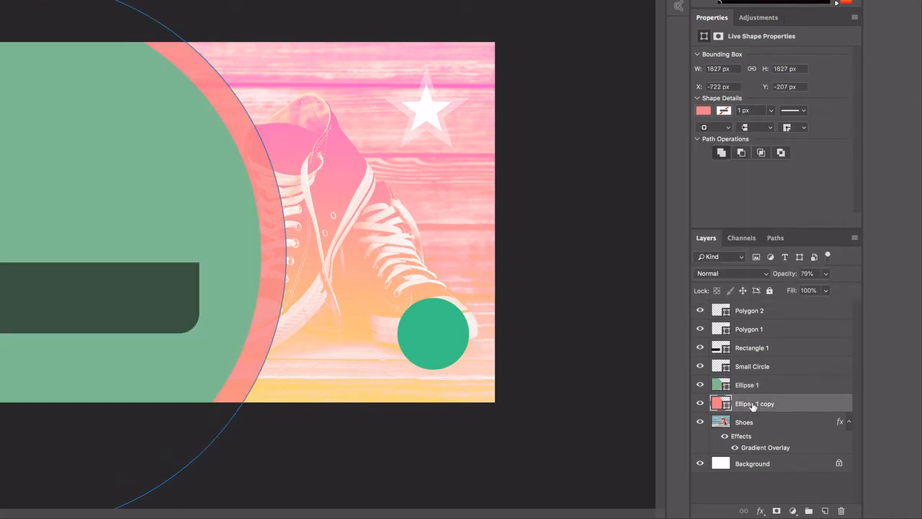
click(825, 274)
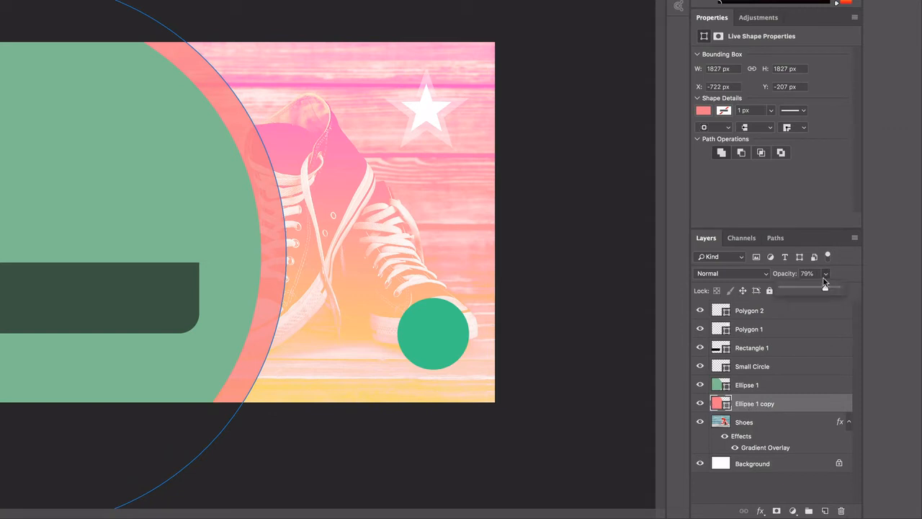
drag(823, 288, 836, 288)
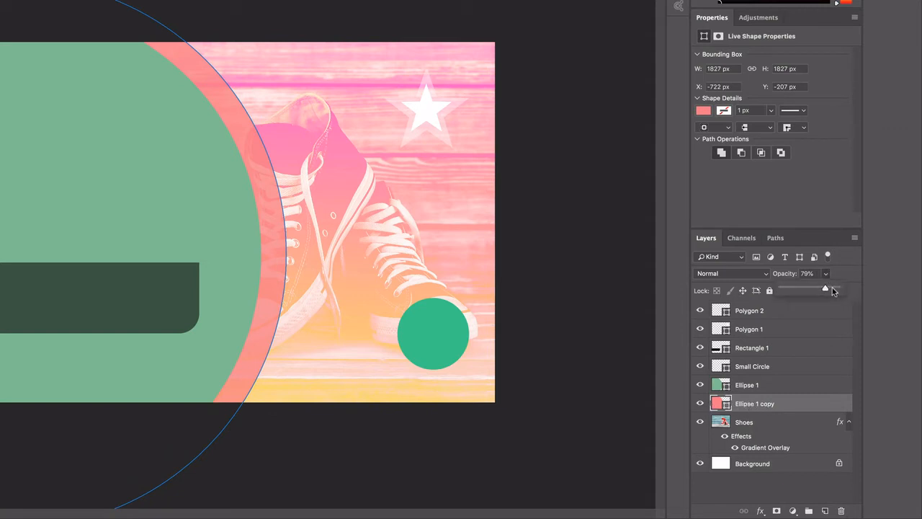
Step: Try the Phaedra teal and greens as the fill of Ellipse 1 copy, finishing on the light green
click(703, 110)
click(792, 288)
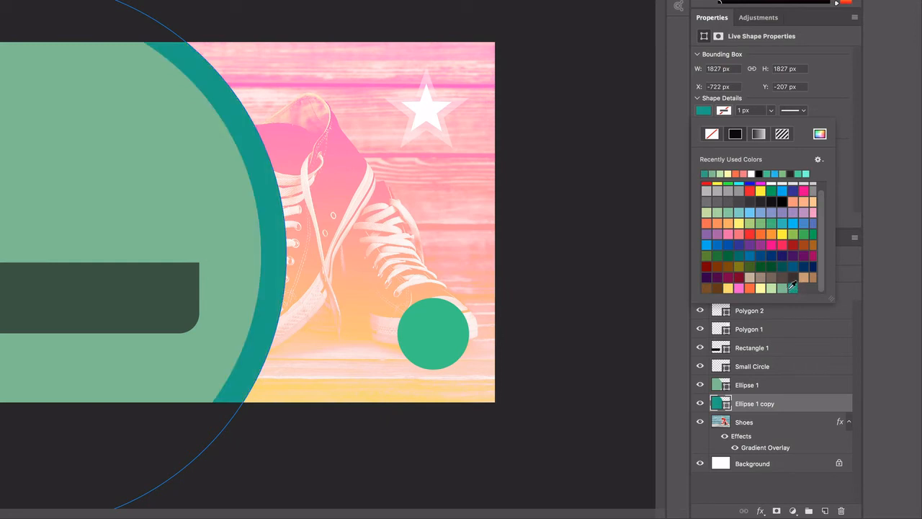
click(782, 288)
click(770, 288)
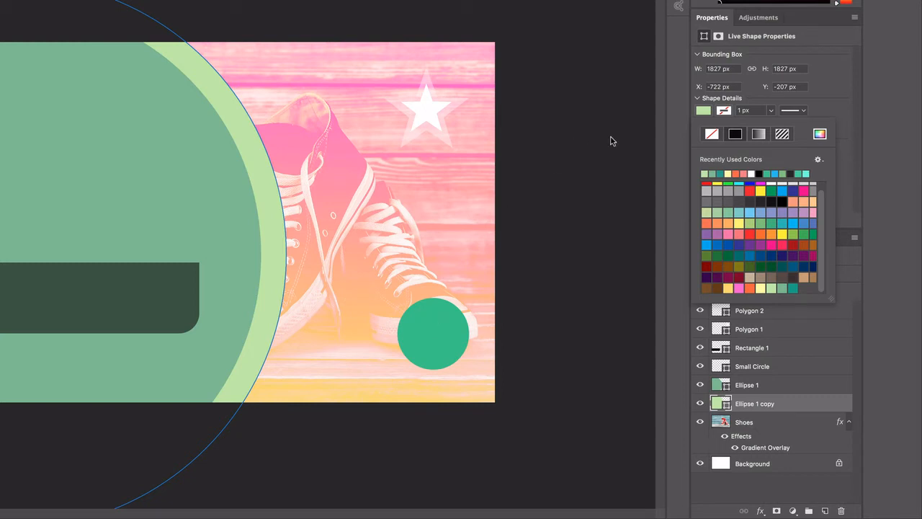
Step: Fill the large Ellipse 1 shape with a bright pink sampled from the shoe photo, hex fe77b5
click(821, 90)
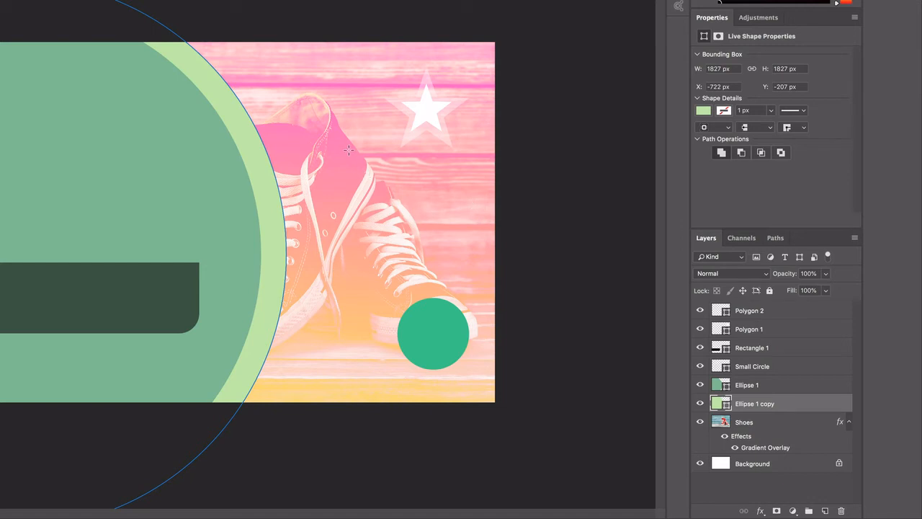
click(758, 387)
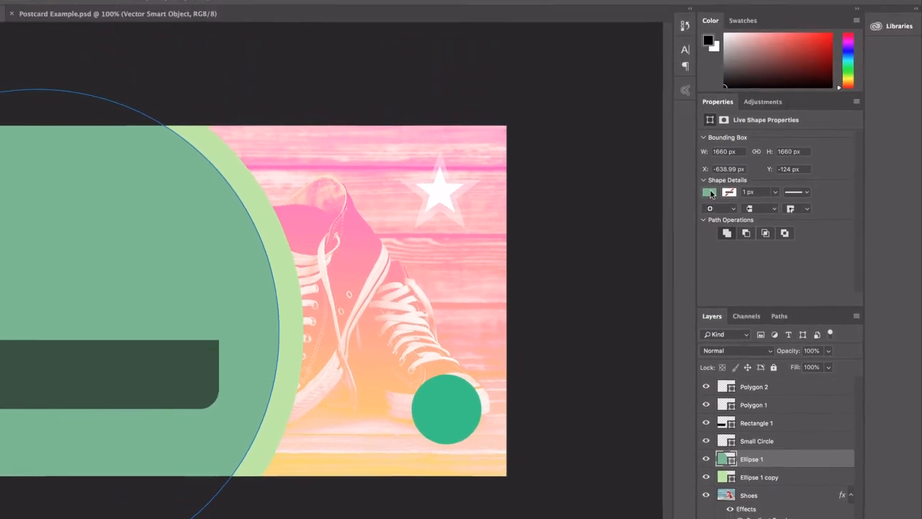
click(703, 111)
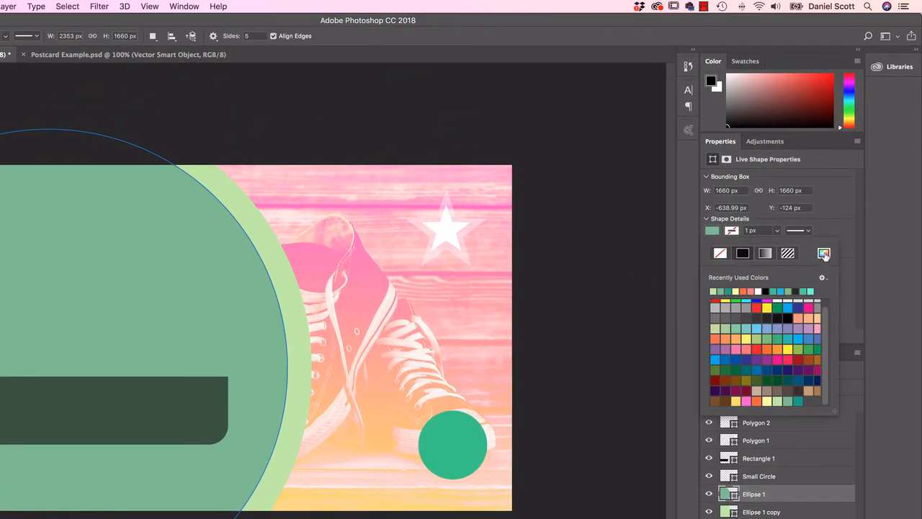
click(824, 254)
drag(96, 120, 638, 379)
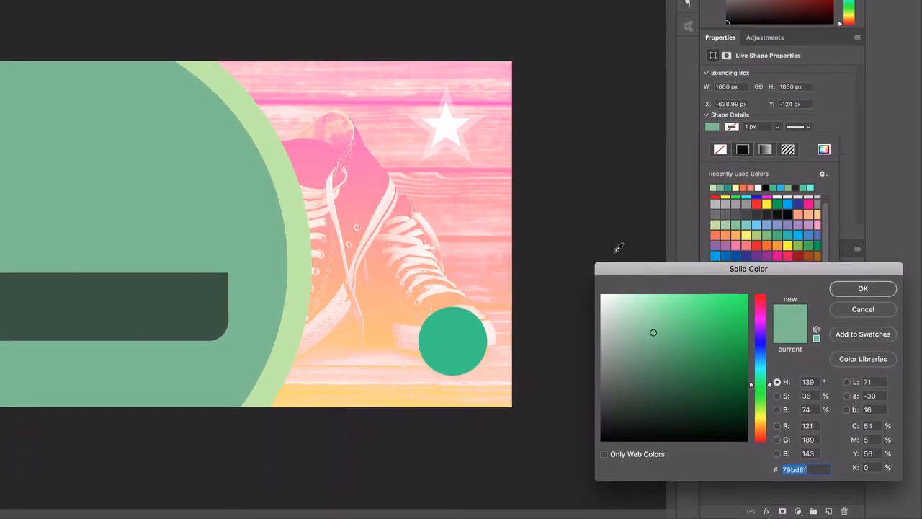
click(440, 170)
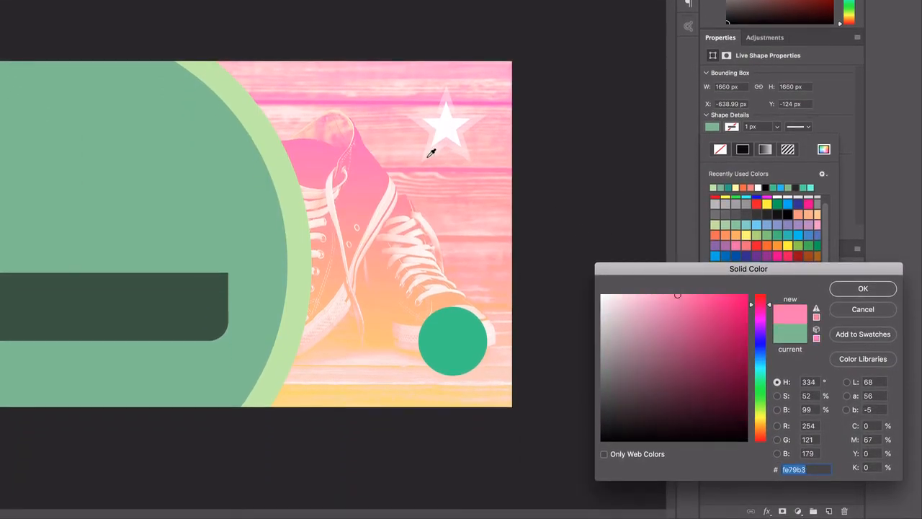
click(409, 144)
click(400, 106)
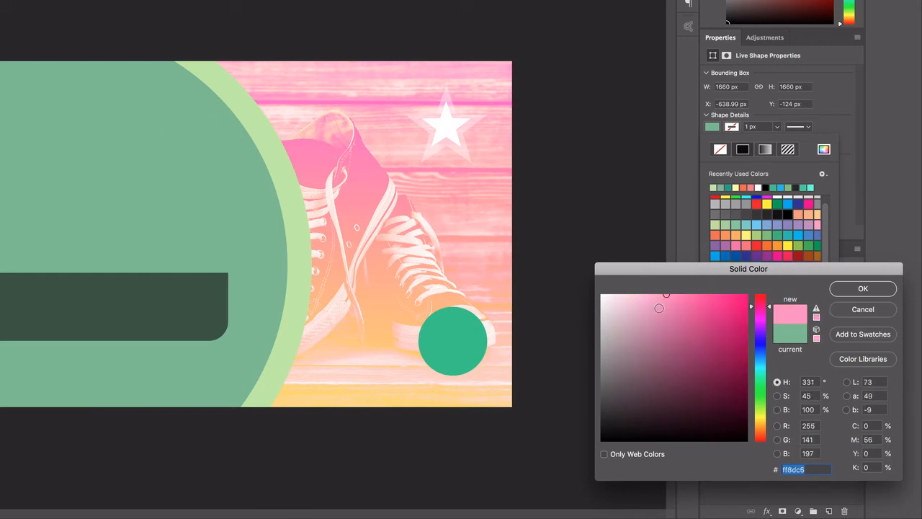
click(370, 162)
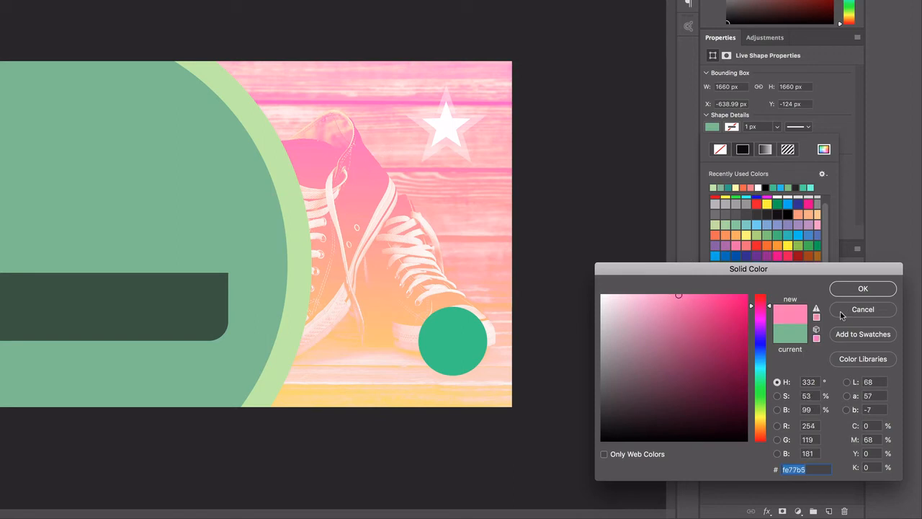
click(862, 289)
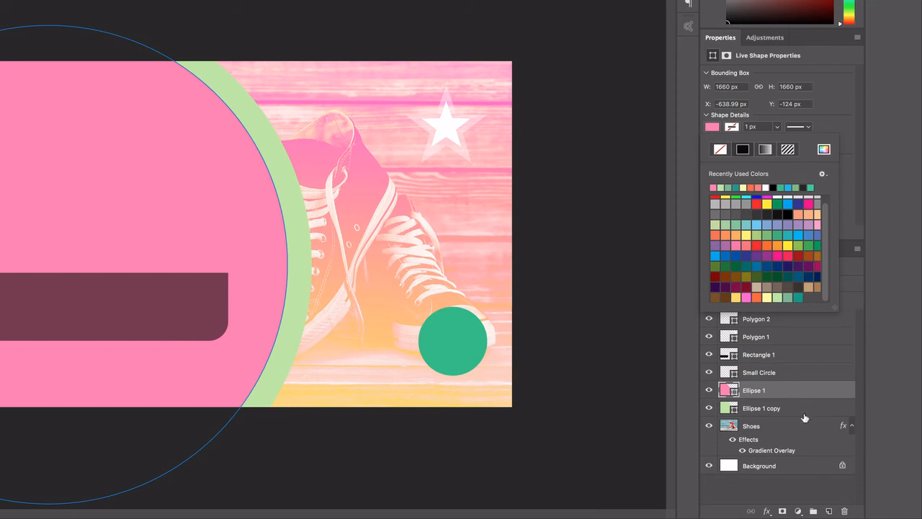
Step: Fill the Ellipse 1 copy ring with a light orange sampled from the lower part of the shoe photo, hex fcc176
click(776, 413)
click(776, 410)
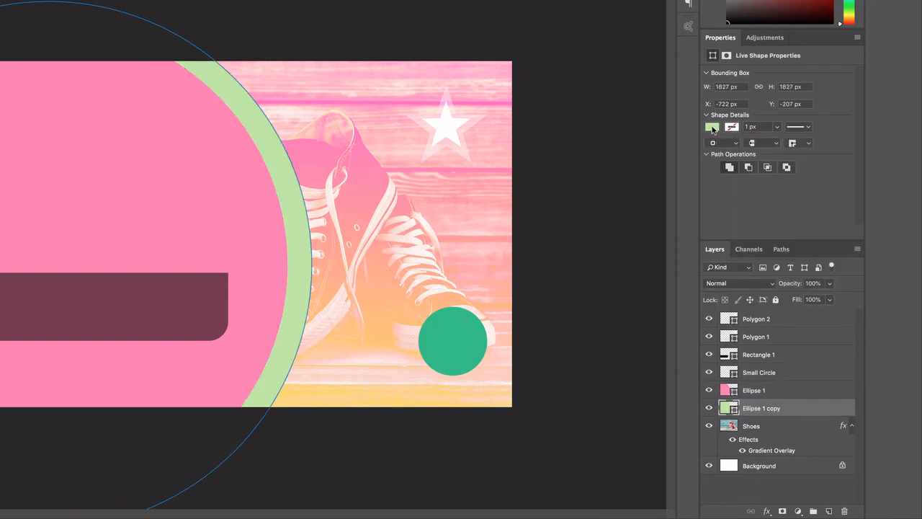
click(711, 127)
click(825, 149)
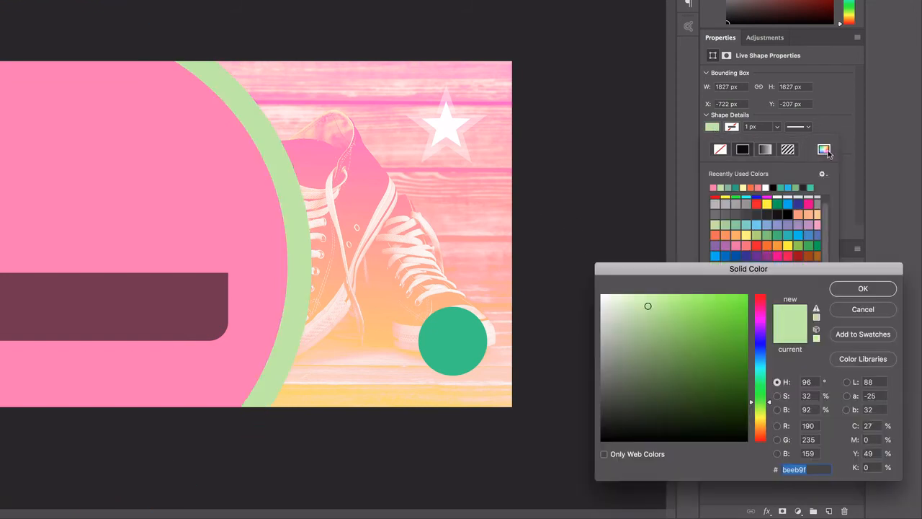
click(386, 318)
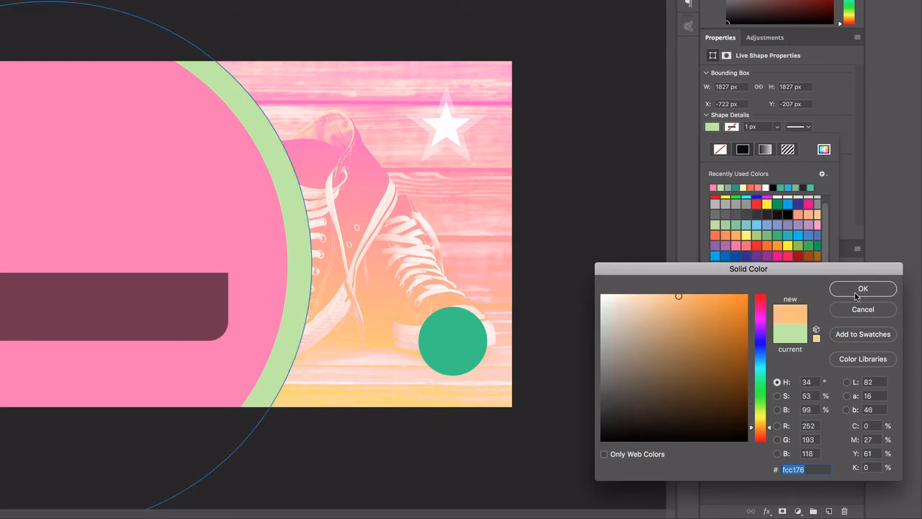
click(857, 289)
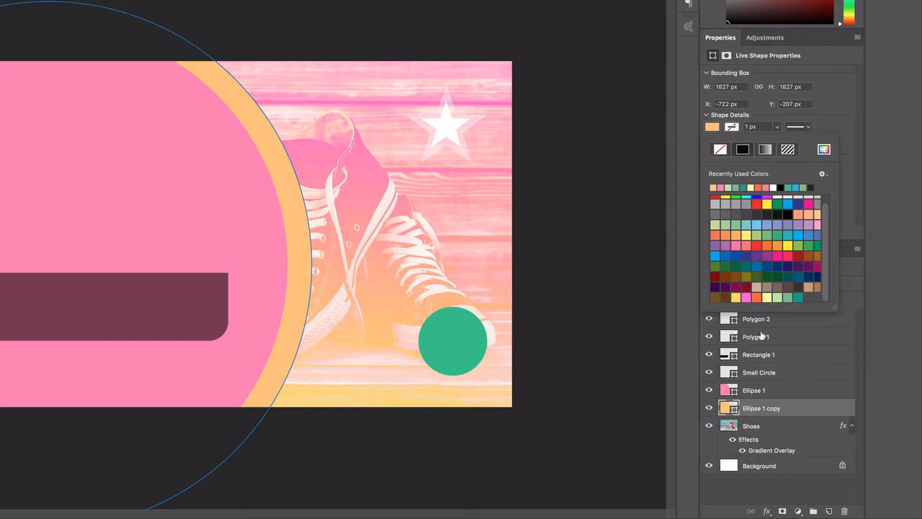
click(838, 116)
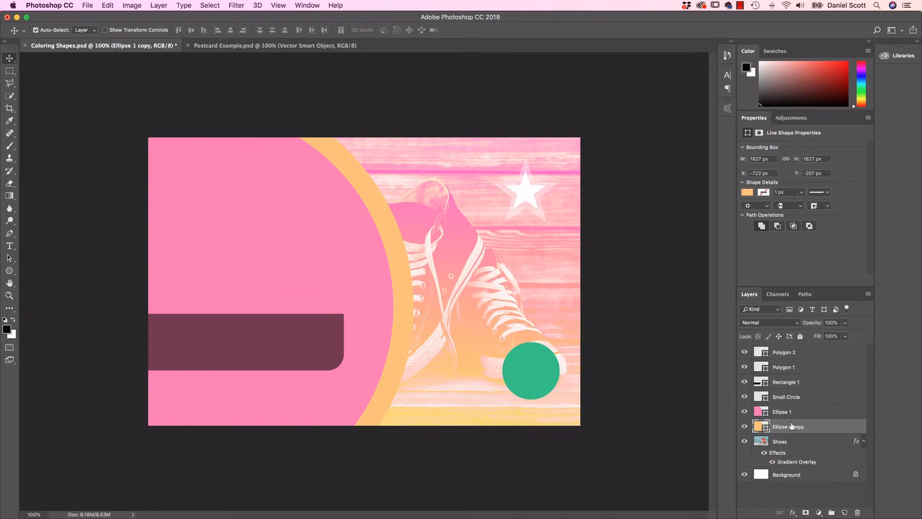
Step: Refill Ellipse 1 with a pink resampled from the shoe and darken it to the dusty pink c6637a
click(778, 414)
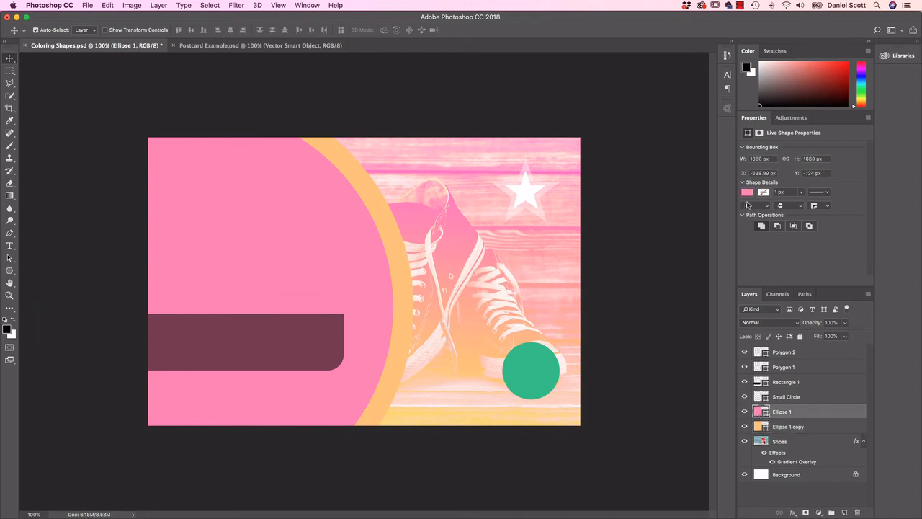
click(746, 193)
click(841, 211)
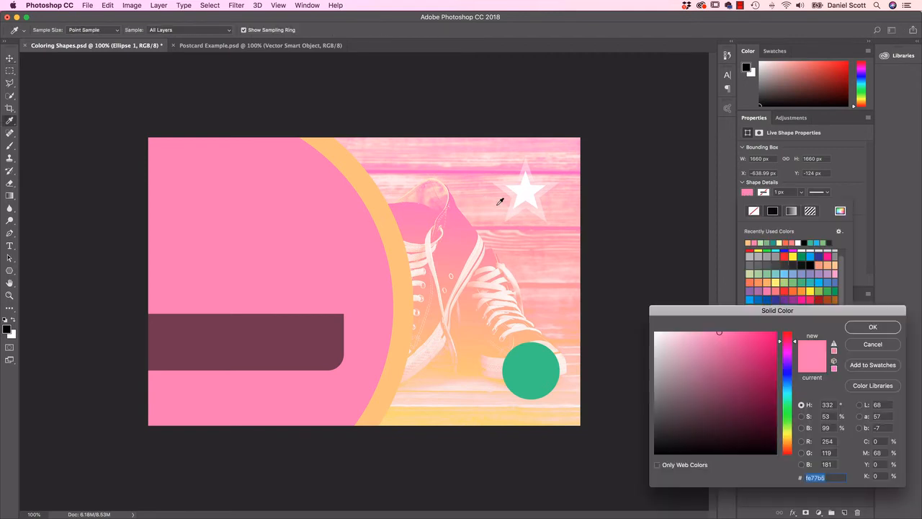
click(460, 236)
click(468, 269)
click(458, 259)
click(456, 262)
click(455, 263)
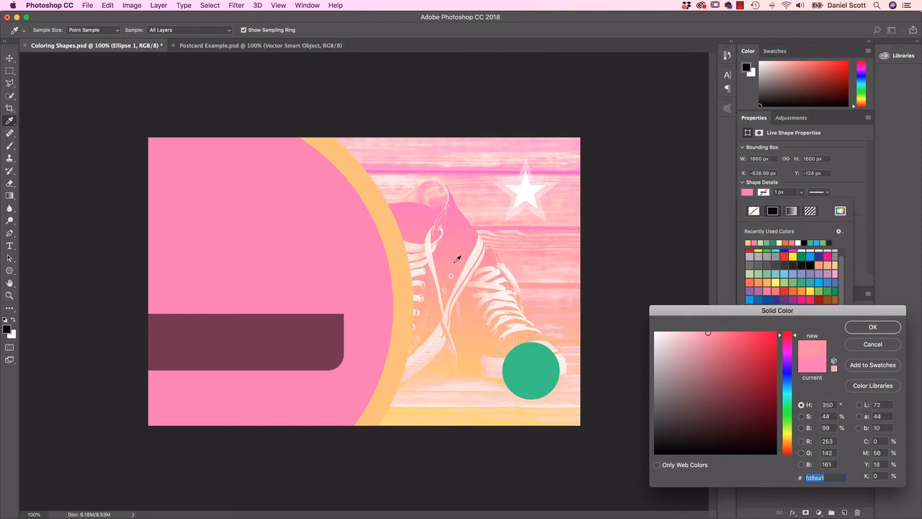
click(452, 255)
drag(710, 335, 715, 360)
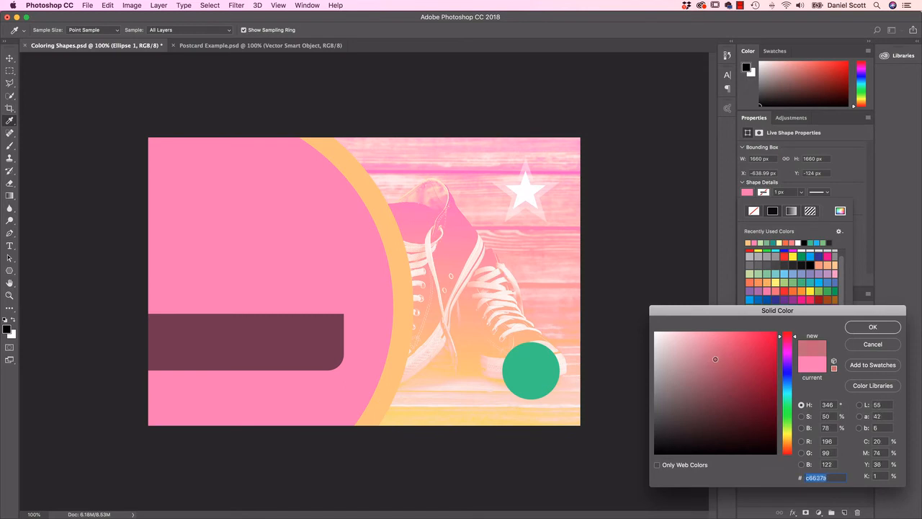
click(870, 327)
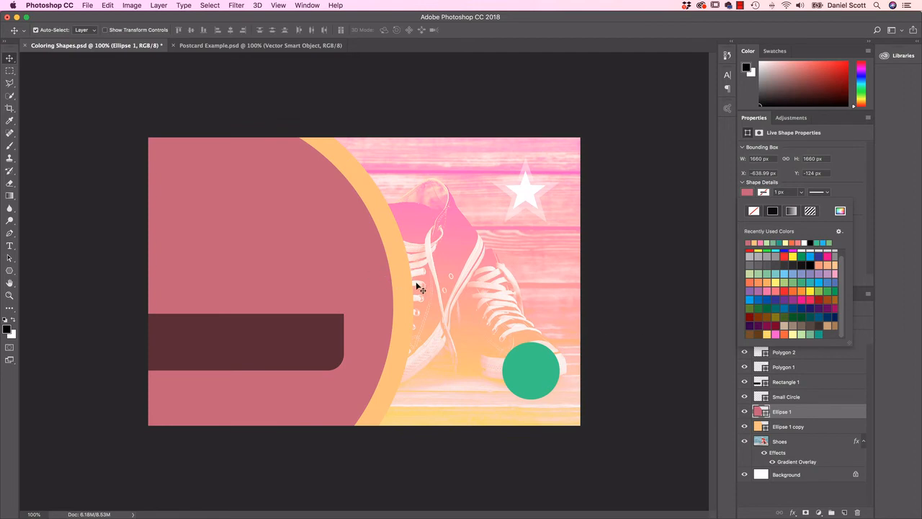
Step: Darken the orange fill of Ellipse 1 copy to a golden brown with hue 34, saturation 57% and brightness 77%
click(797, 429)
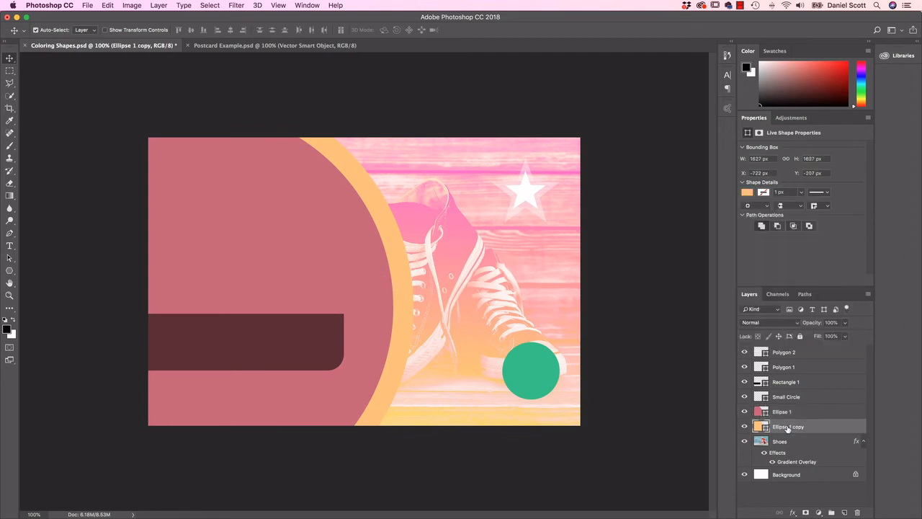
click(746, 192)
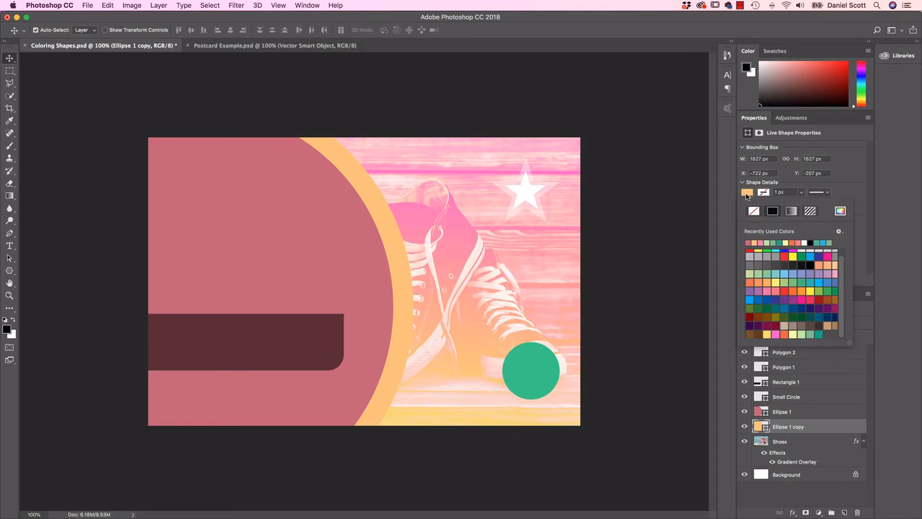
click(840, 211)
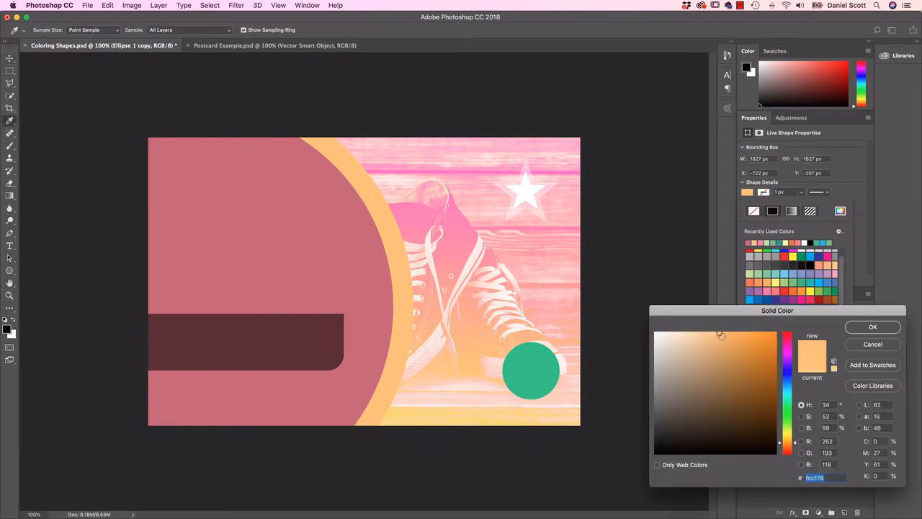
drag(721, 335, 724, 359)
key(Return)
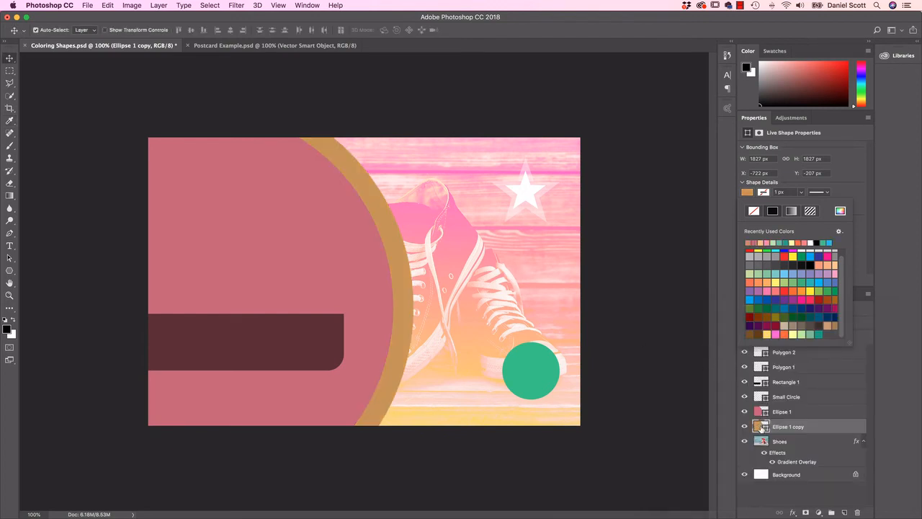
click(762, 427)
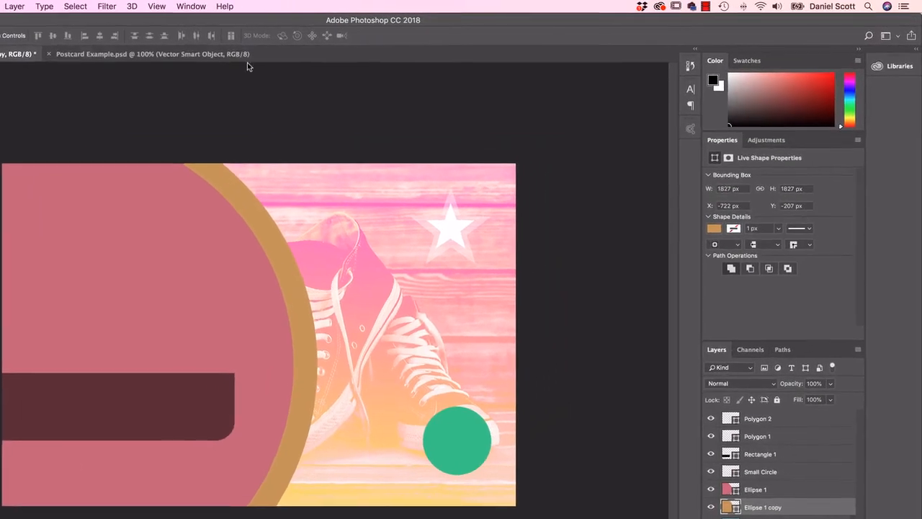
click(307, 5)
mouse_move(206, 60)
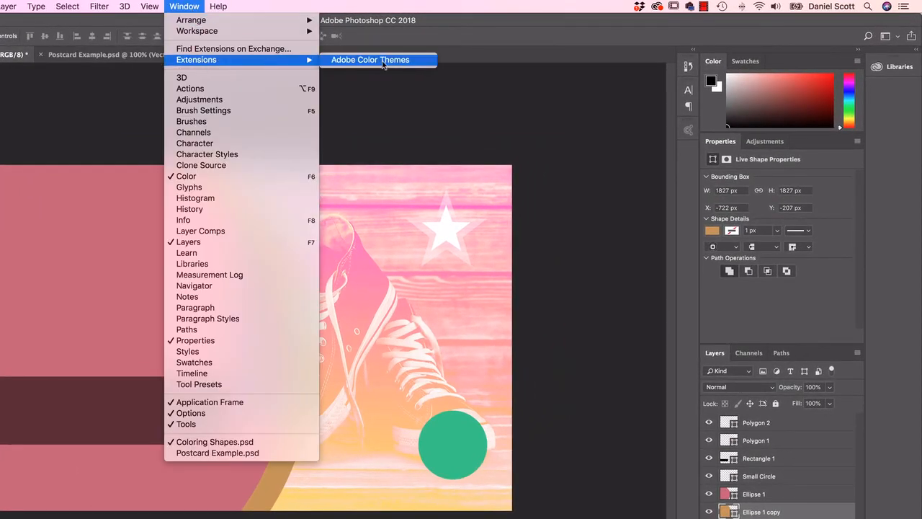
click(195, 5)
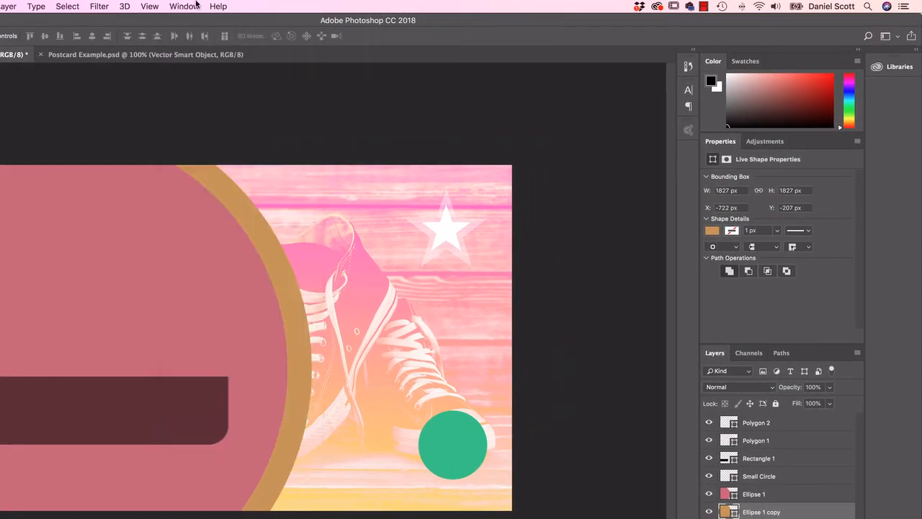
click(194, 6)
click(191, 7)
click(712, 231)
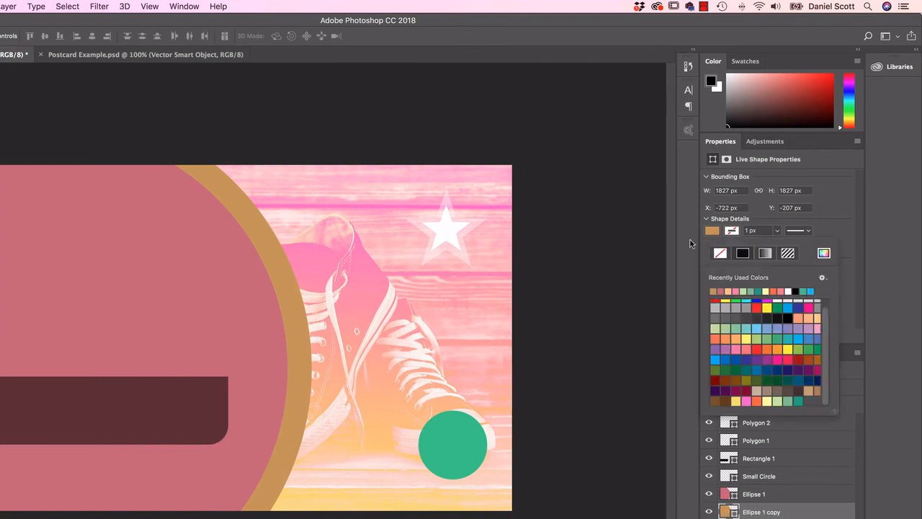
click(823, 253)
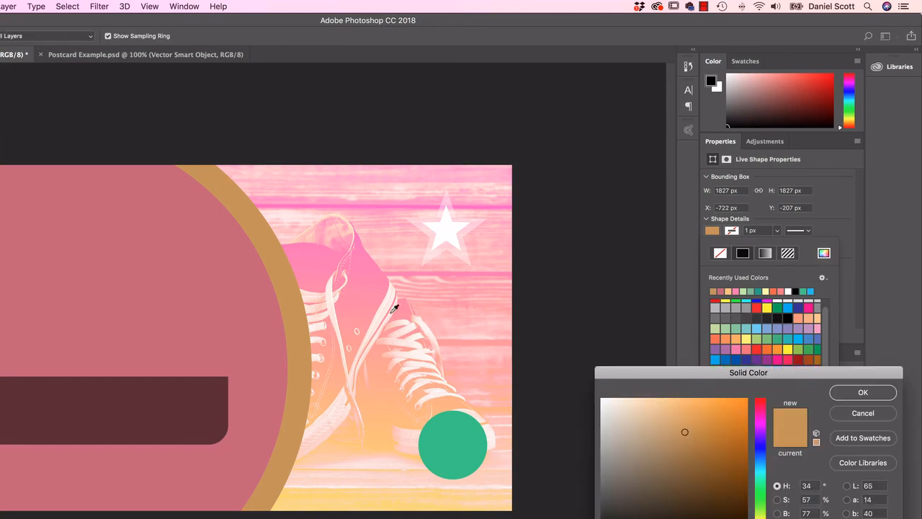
click(853, 415)
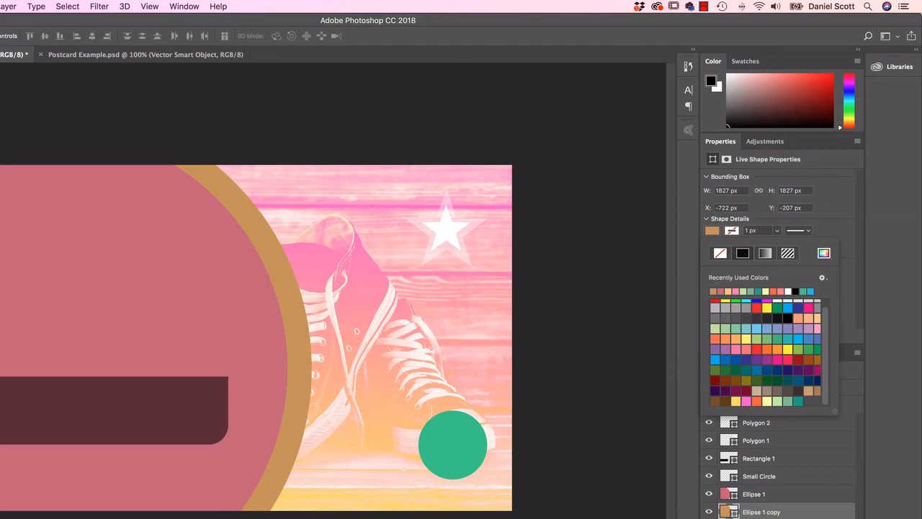
click(835, 218)
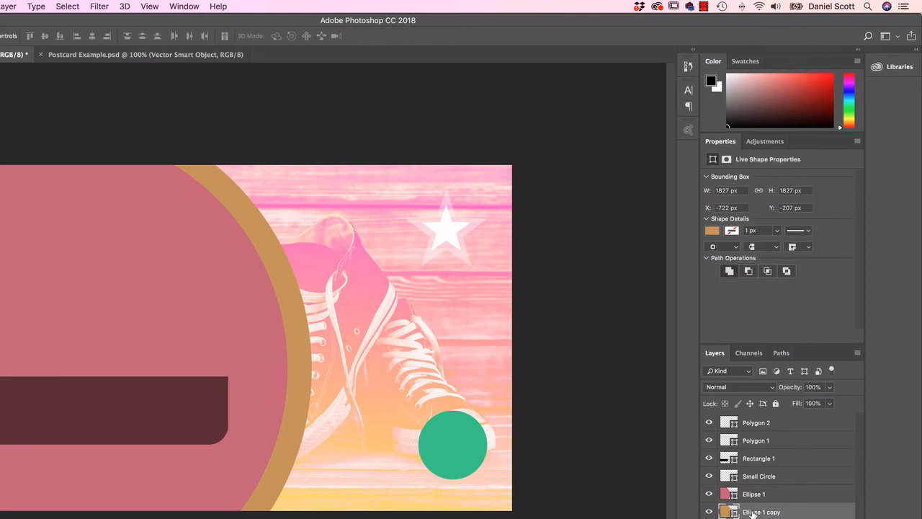
Step: Fill the Ellipse 1 copy shape with the dusty pink sampled from Ellipse 1
click(711, 230)
click(823, 253)
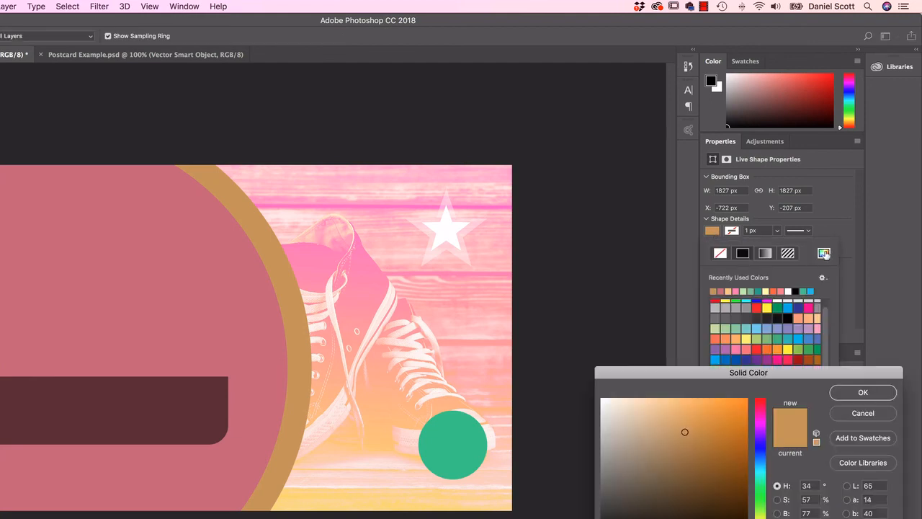
click(132, 258)
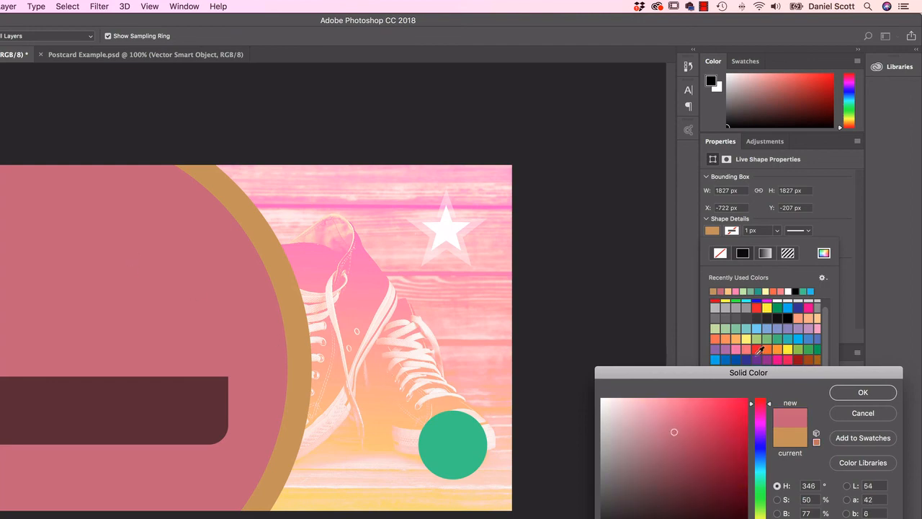
click(857, 395)
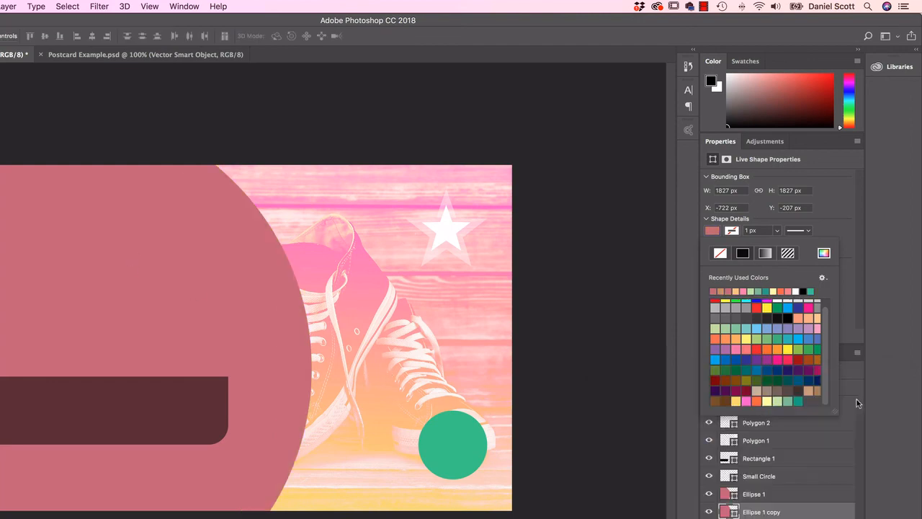
Step: Fill the Ellipse 1 shape with the green sampled from the small circle over the shoe, hex 2cc784
click(749, 494)
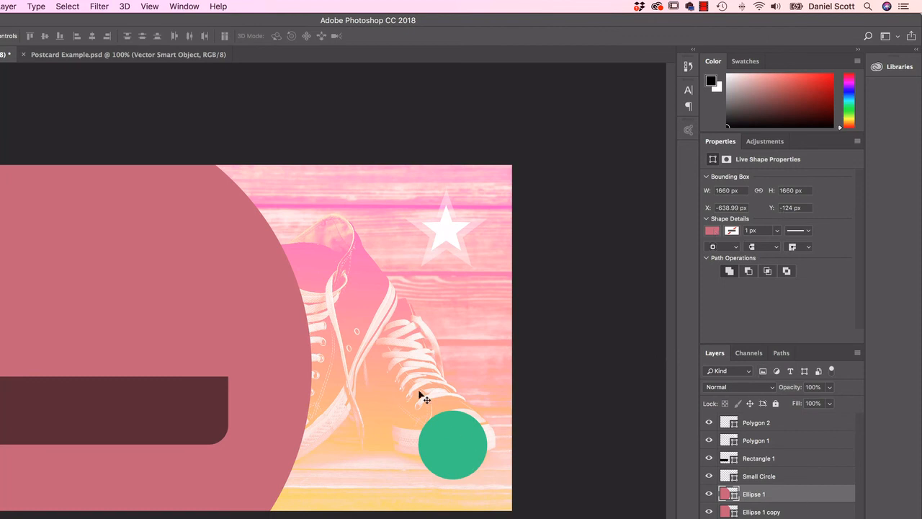
click(712, 231)
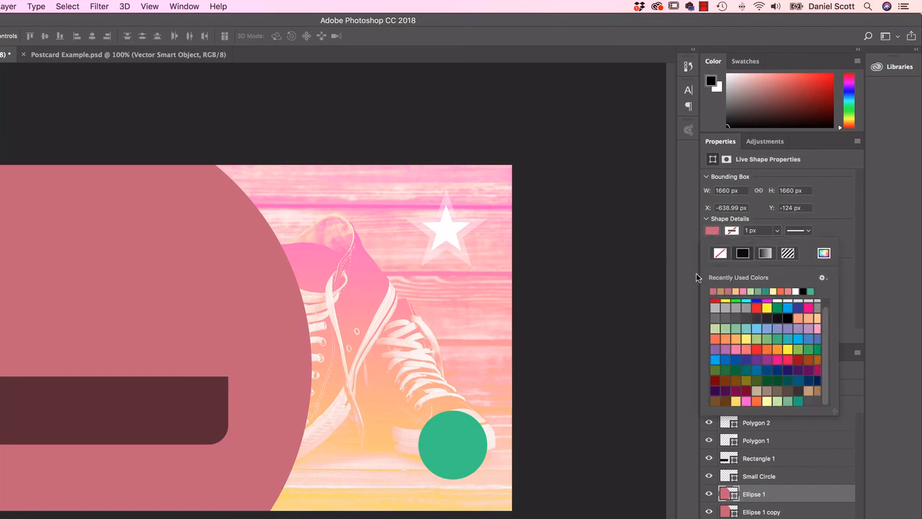
click(823, 252)
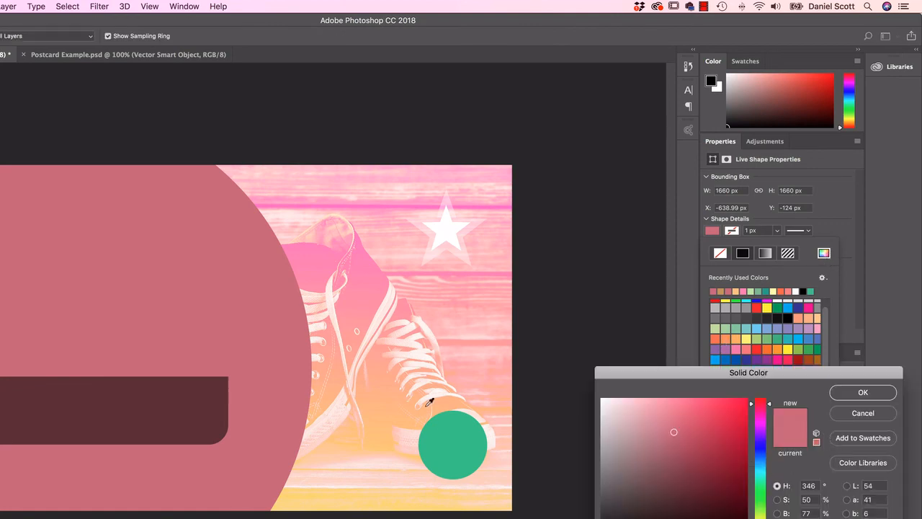
click(446, 437)
click(875, 392)
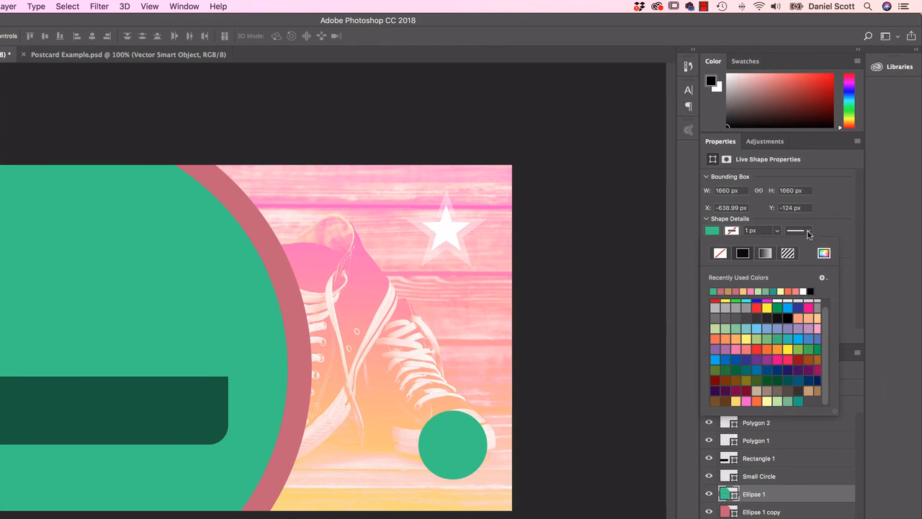
click(823, 254)
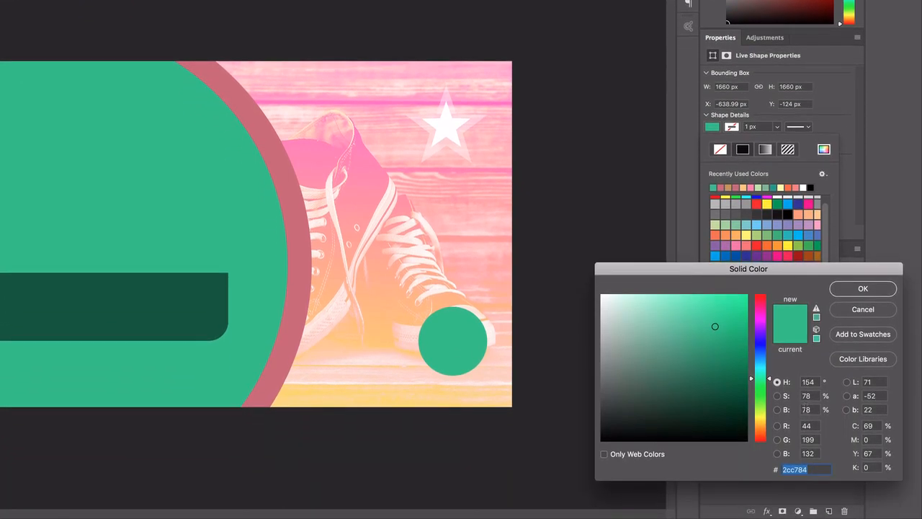
drag(824, 271, 748, 149)
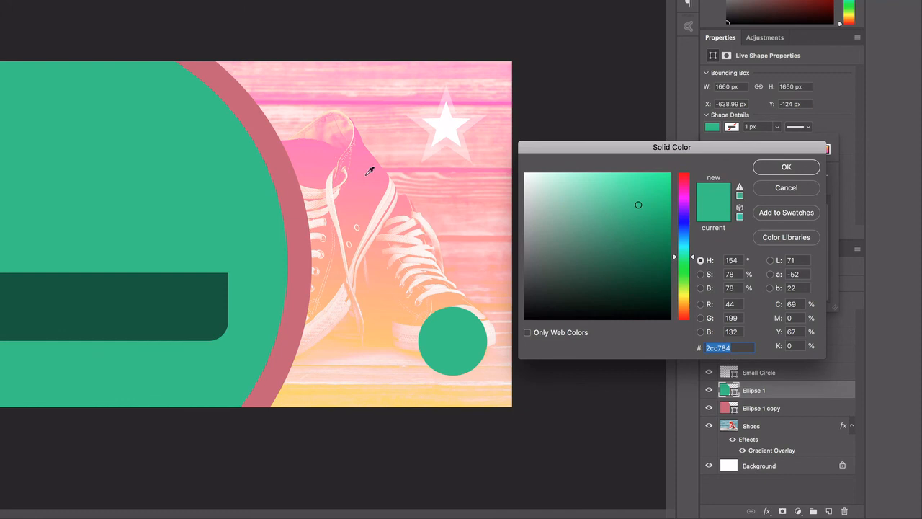
click(441, 127)
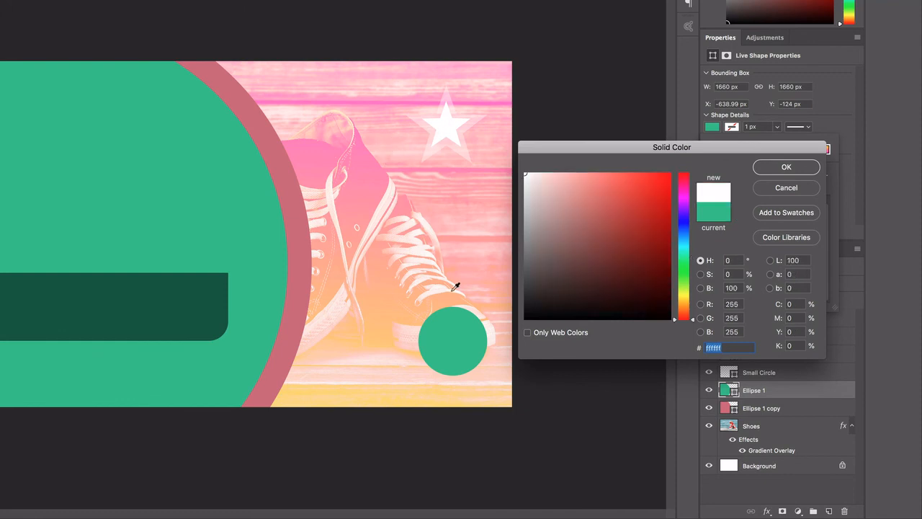
click(457, 317)
click(403, 208)
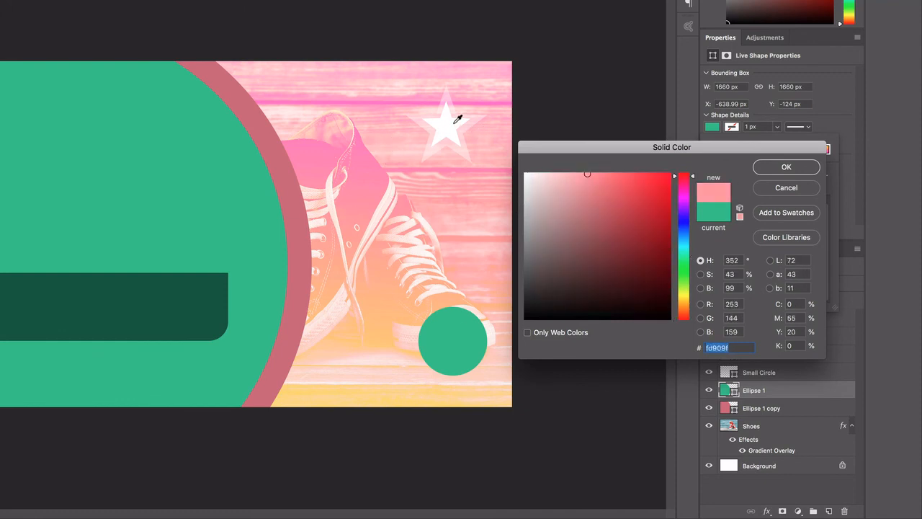
click(453, 122)
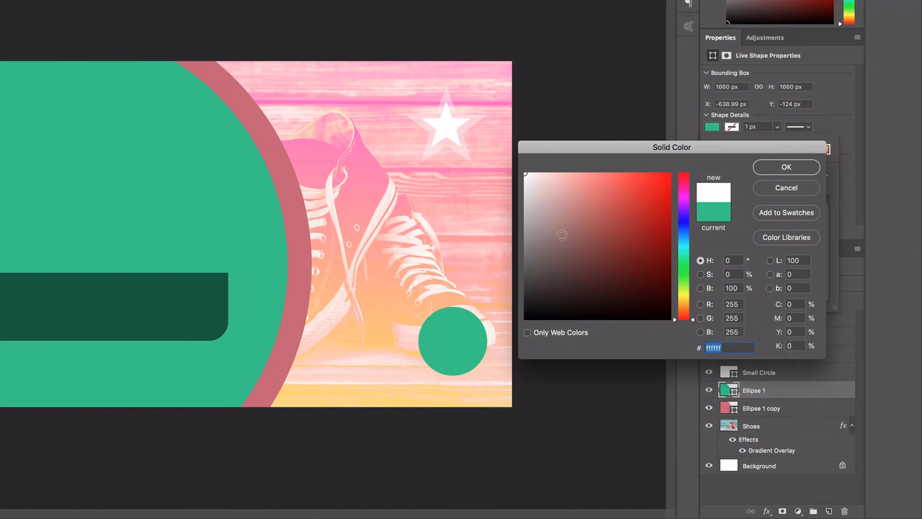
click(799, 186)
click(845, 126)
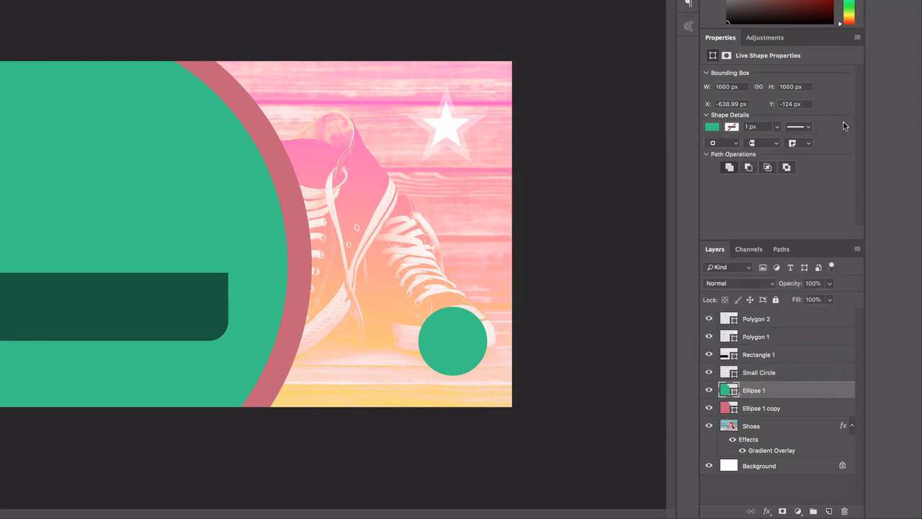